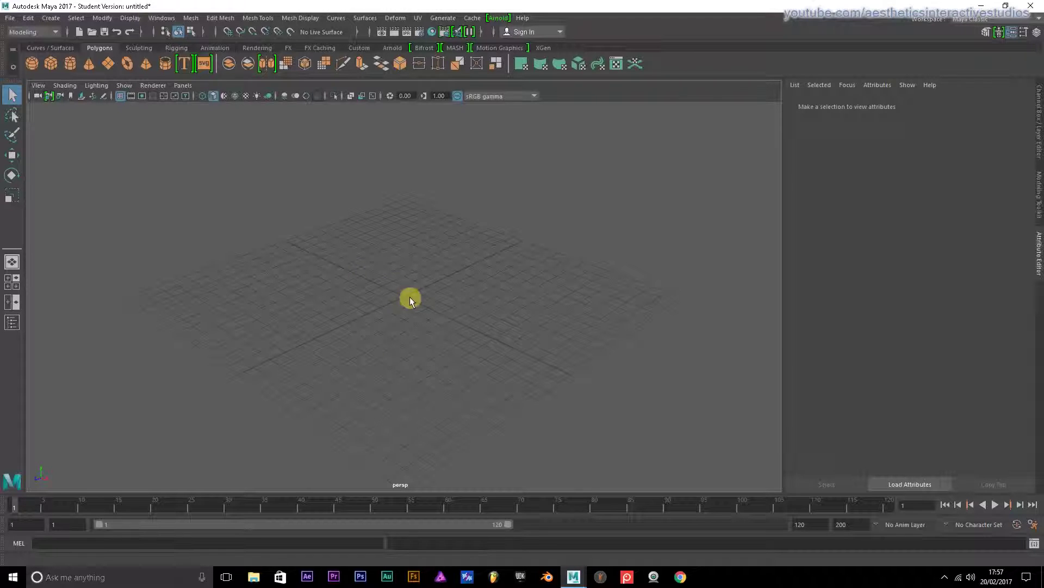
Tumble and track the perspective camera until the empty grid is seen from above at an angle.
{"action": "left_click_drag", "start_coordinate": [408, 299], "coordinate": [423, 260], "text": "alt"}
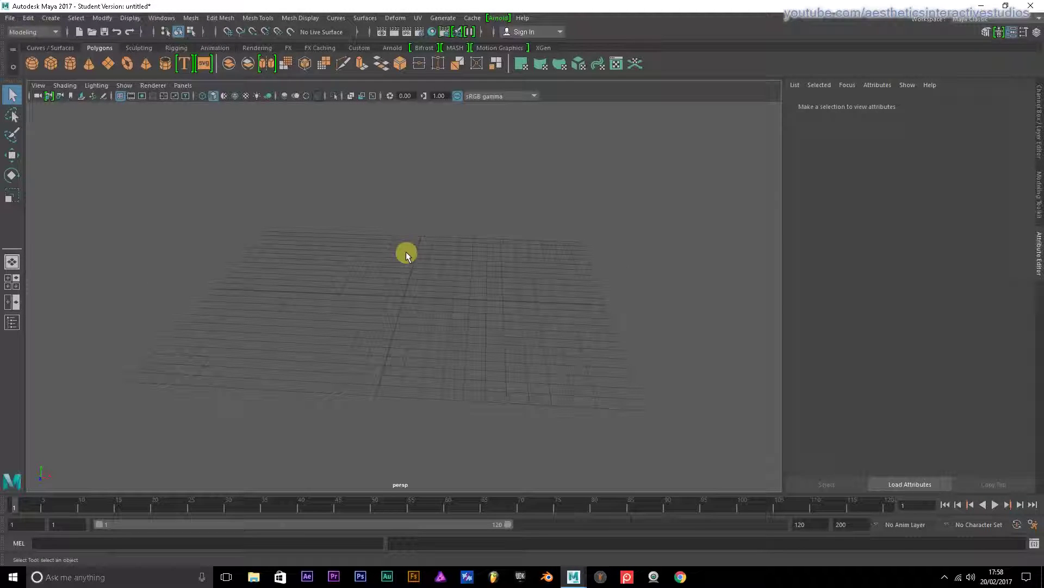
{"action": "mouse_move", "coordinate": [406, 259]}
{"action": "middle_mouse_down", "text": "alt"}
{"action": "mouse_move", "coordinate": [417, 282]}
{"action": "mouse_move", "coordinate": [478, 231]}
{"action": "mouse_move", "coordinate": [332, 357]}
{"action": "mouse_move", "coordinate": [522, 272]}
{"action": "mouse_move", "coordinate": [173, 287]}
{"action": "mouse_move", "coordinate": [331, 310]}
{"action": "mouse_move", "coordinate": [574, 278]}
{"action": "mouse_move", "coordinate": [433, 254]}
{"action": "mouse_move", "coordinate": [243, 294]}
{"action": "mouse_move", "coordinate": [289, 254]}
{"action": "mouse_move", "coordinate": [516, 240]}
{"action": "mouse_move", "coordinate": [407, 248]}
{"action": "middle_mouse_up", "text": "alt"}
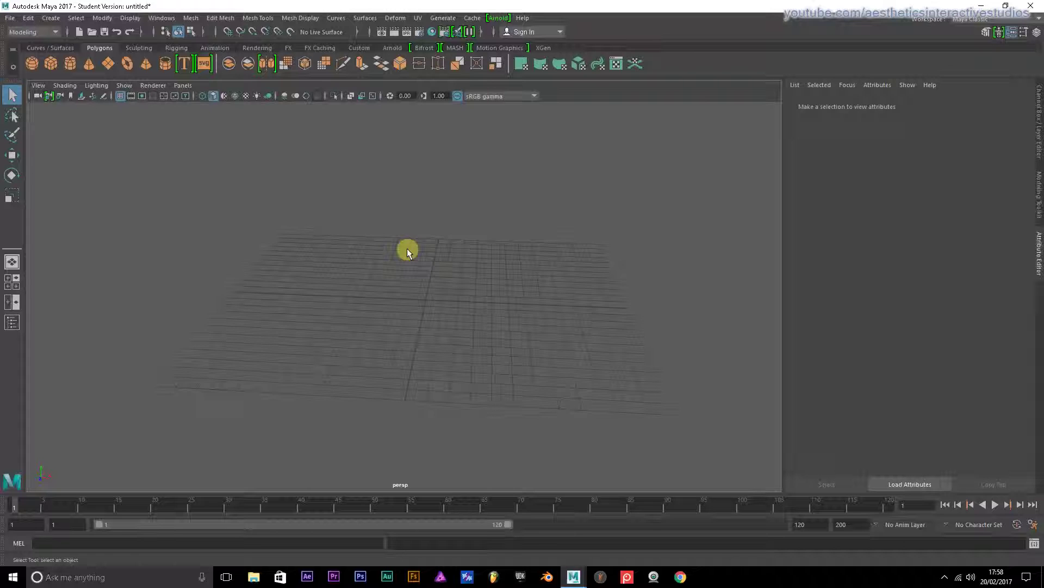
{"action": "left_click_drag", "start_coordinate": [407, 248], "coordinate": [422, 276], "text": "alt"}
{"action": "left_click_drag", "start_coordinate": [364, 296], "coordinate": [412, 280], "text": "alt"}
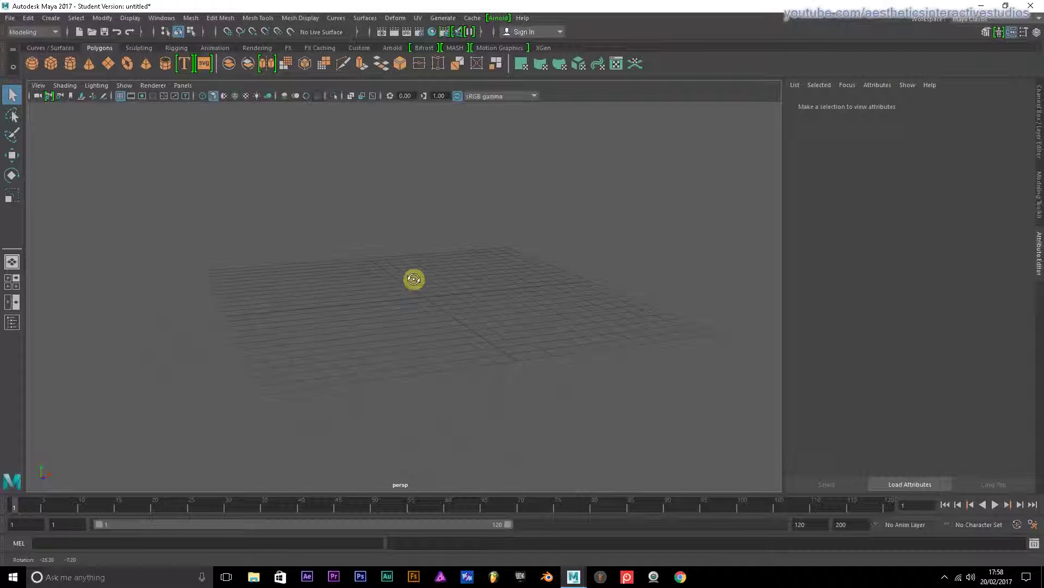
{"action": "middle_click_drag", "start_coordinate": [413, 280], "coordinate": [392, 267], "text": "alt"}
{"action": "left_click_drag", "start_coordinate": [391, 268], "coordinate": [407, 283], "text": "alt"}
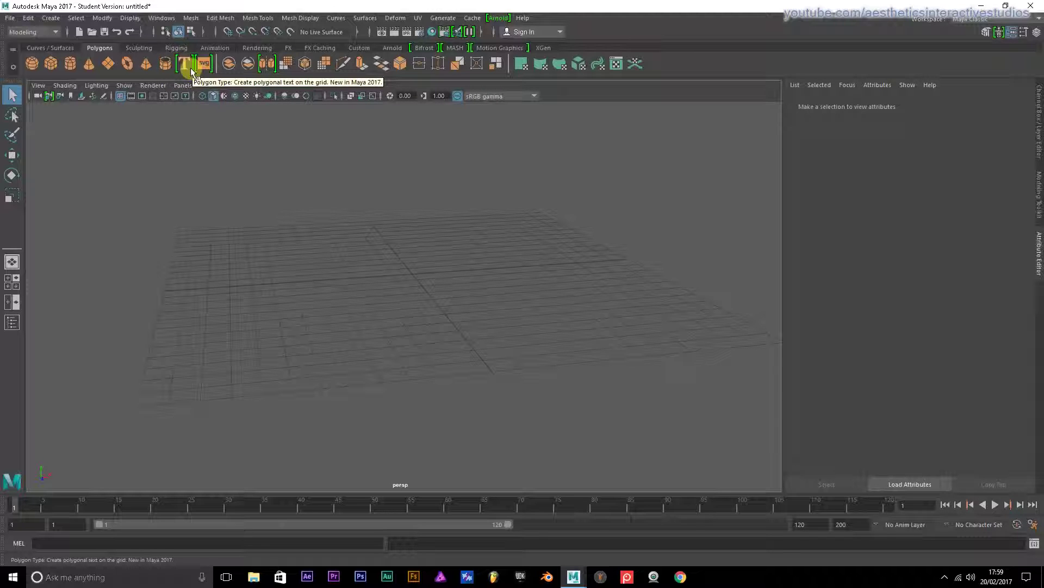
{"action": "left_click", "coordinate": [187, 65]}
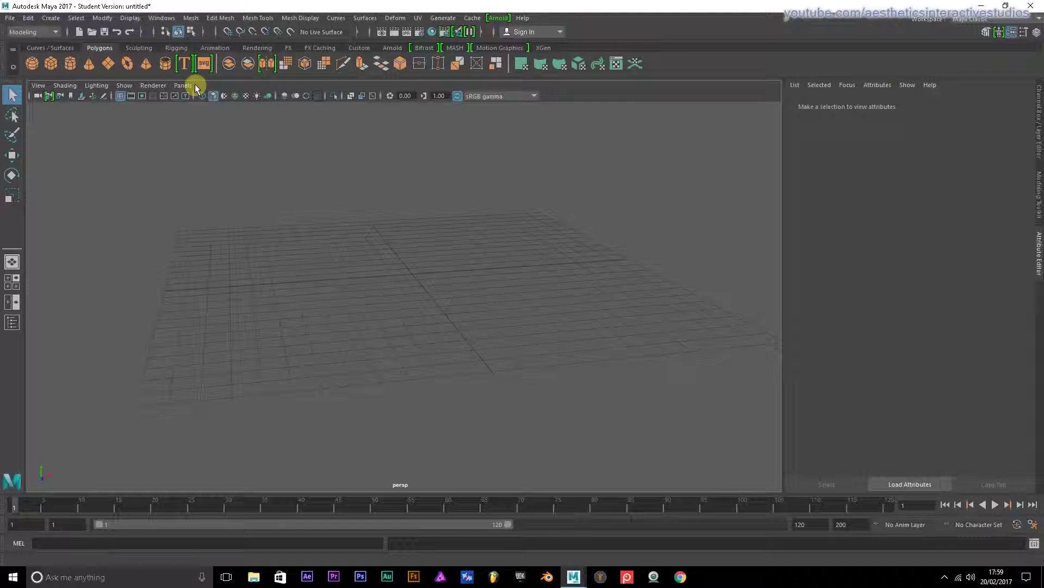
Create a default 1×1×1 polygon cube, pCube1, and show its pCubeShape1 attributes in the Attribute Editor.
{"action": "left_click", "coordinate": [49, 62]}
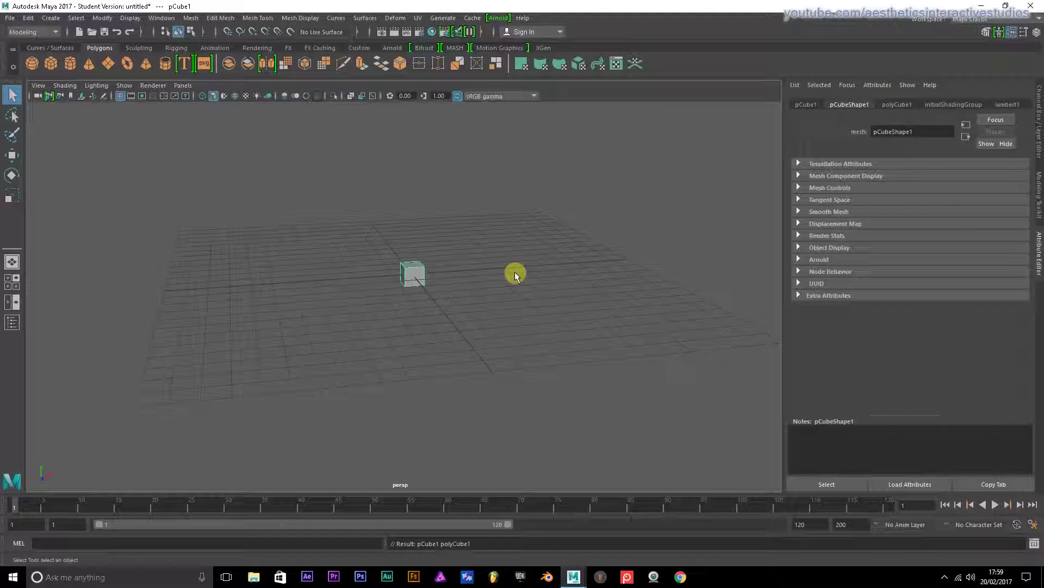
{"action": "left_click", "coordinate": [1014, 33]}
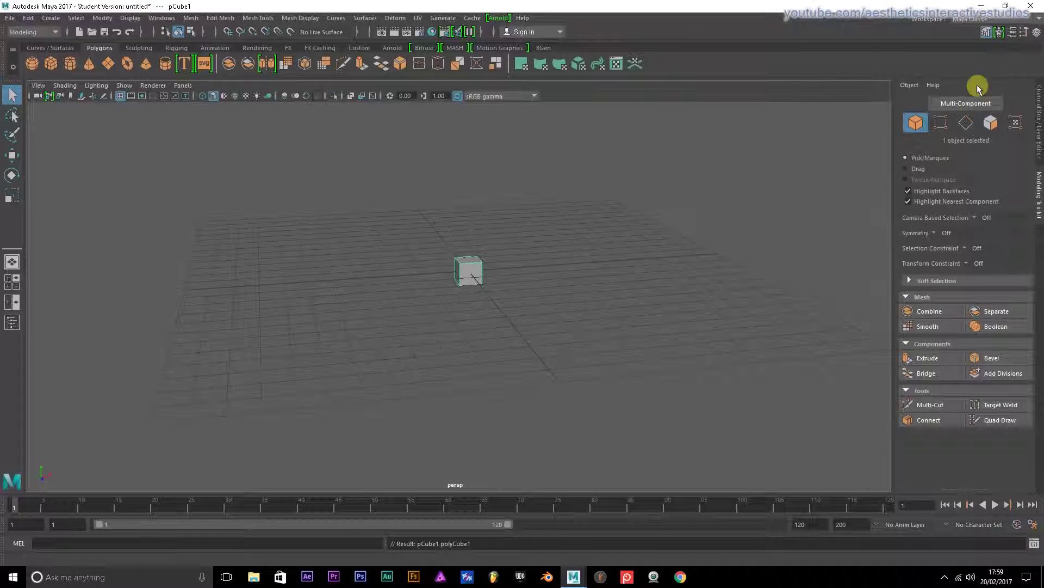
{"action": "left_click", "coordinate": [1016, 33]}
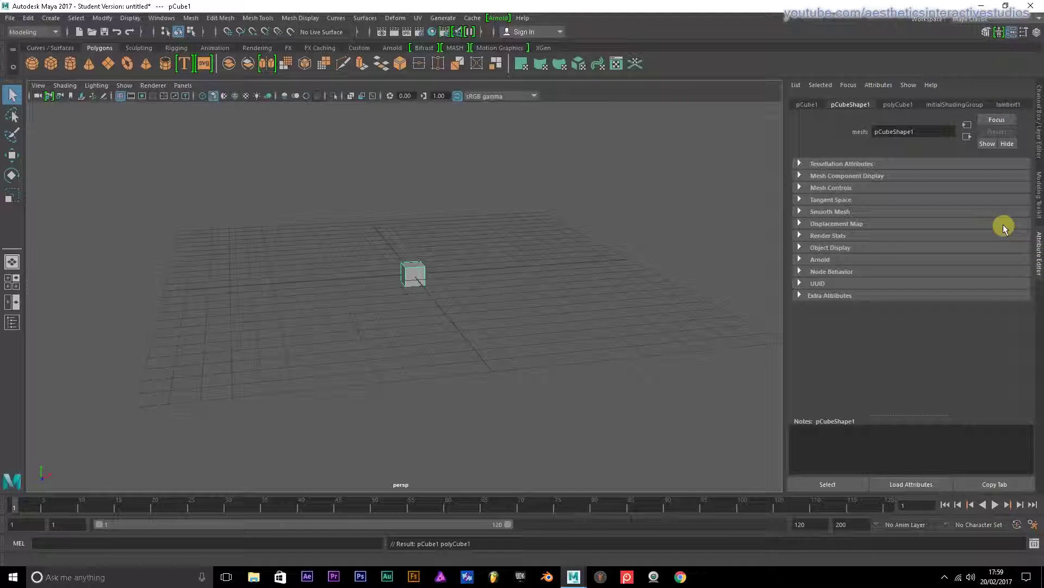
{"action": "left_click", "coordinate": [896, 105]}
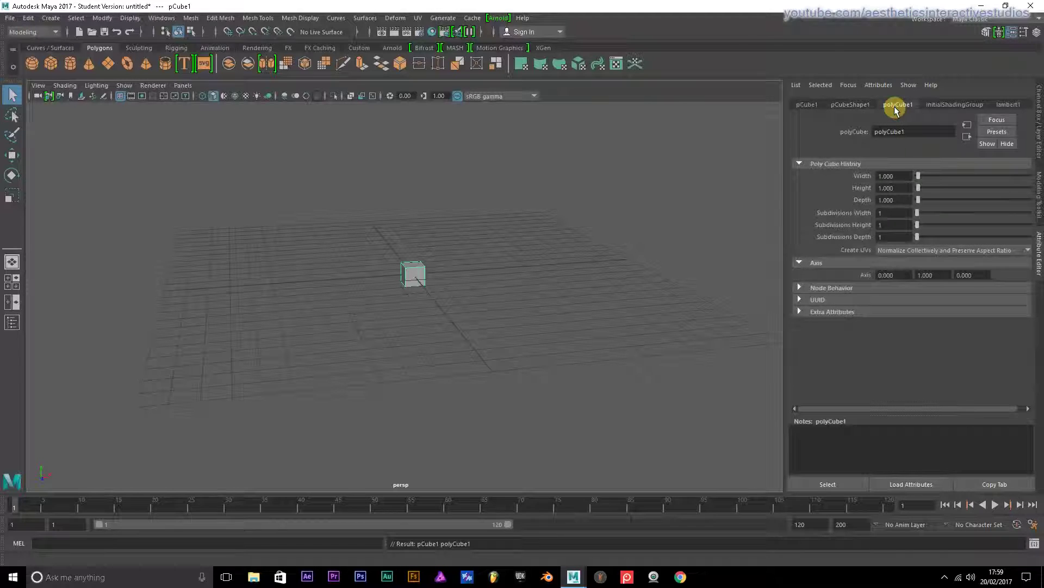
{"action": "left_click", "coordinate": [841, 104]}
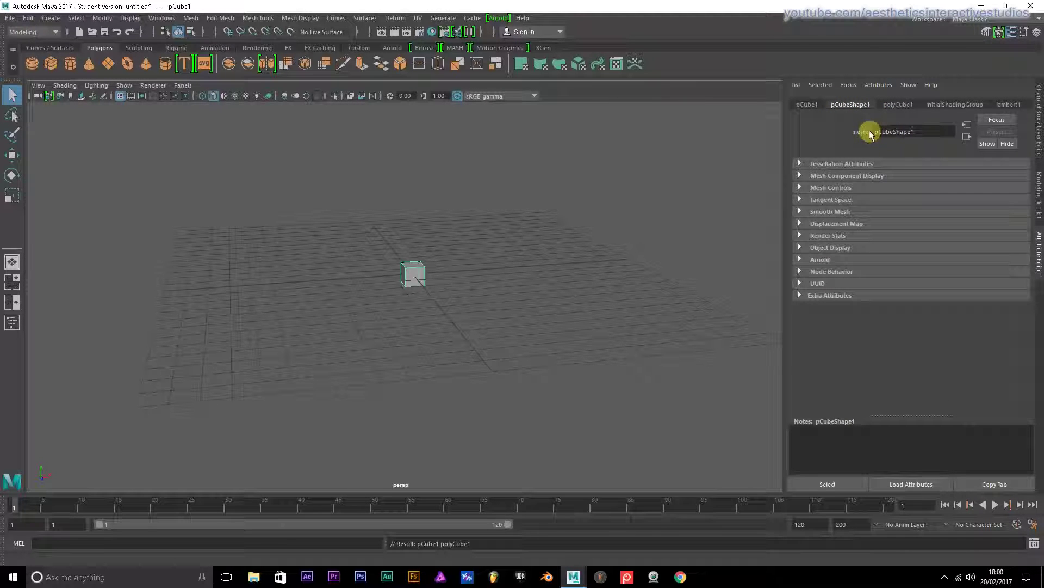
Set pCube1's Scale X, Y and Z fields to 3 in Transform Attributes.
{"action": "left_click", "coordinate": [809, 105]}
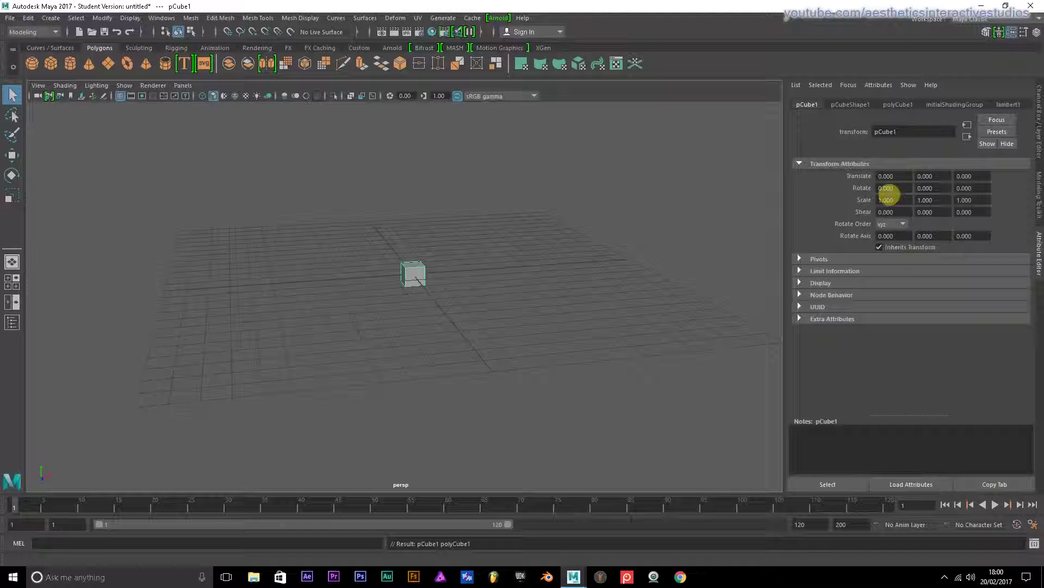
{"action": "left_click_drag", "start_coordinate": [903, 200], "coordinate": [842, 200]}
{"action": "type", "text": "3"}
{"action": "key", "text": "Return"}
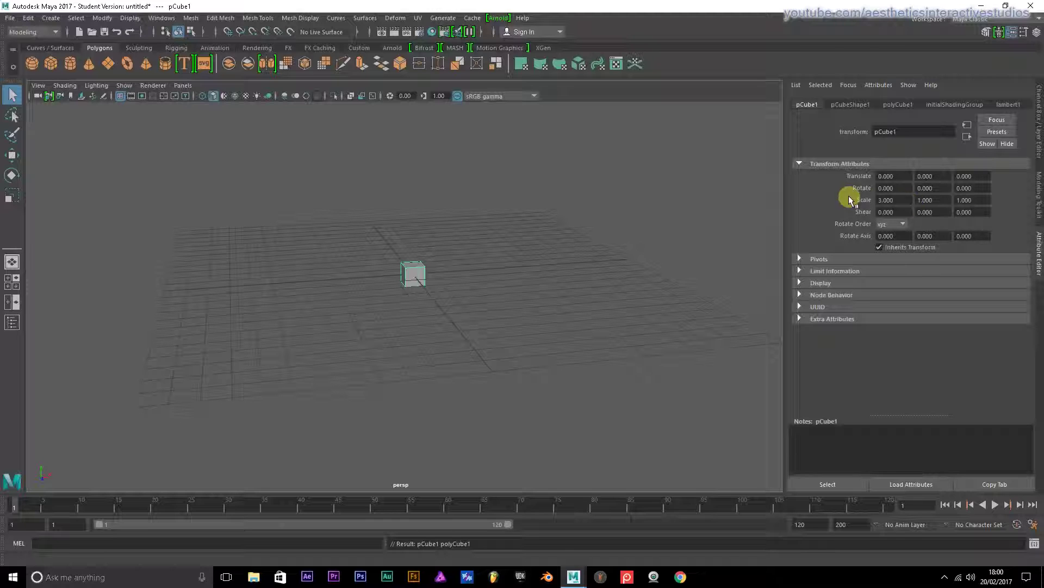
{"action": "left_click_drag", "start_coordinate": [941, 200], "coordinate": [886, 201]}
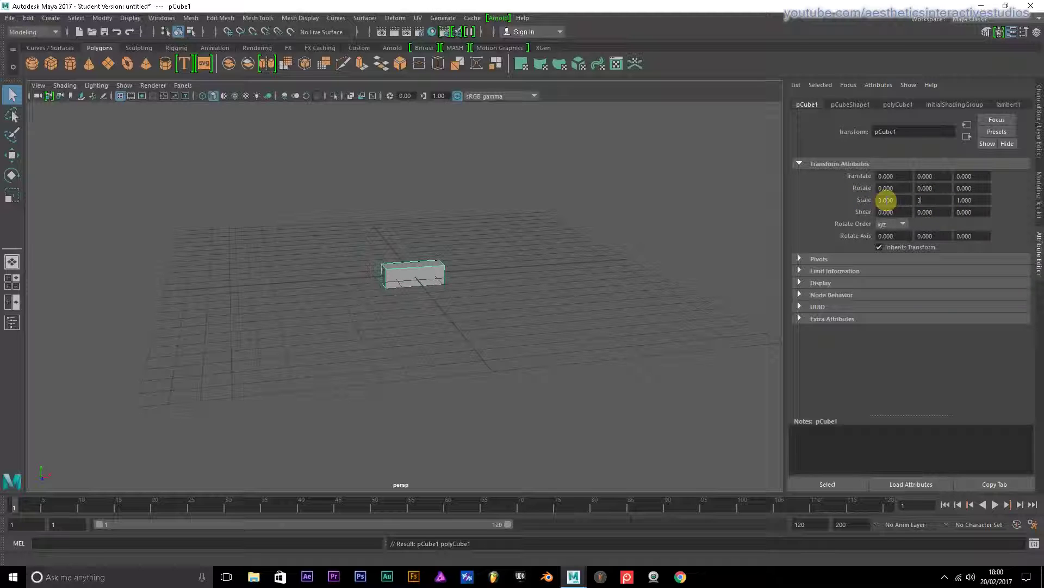
{"action": "type", "text": "3"}
{"action": "key", "text": "Return"}
{"action": "left_click_drag", "start_coordinate": [967, 200], "coordinate": [915, 212]}
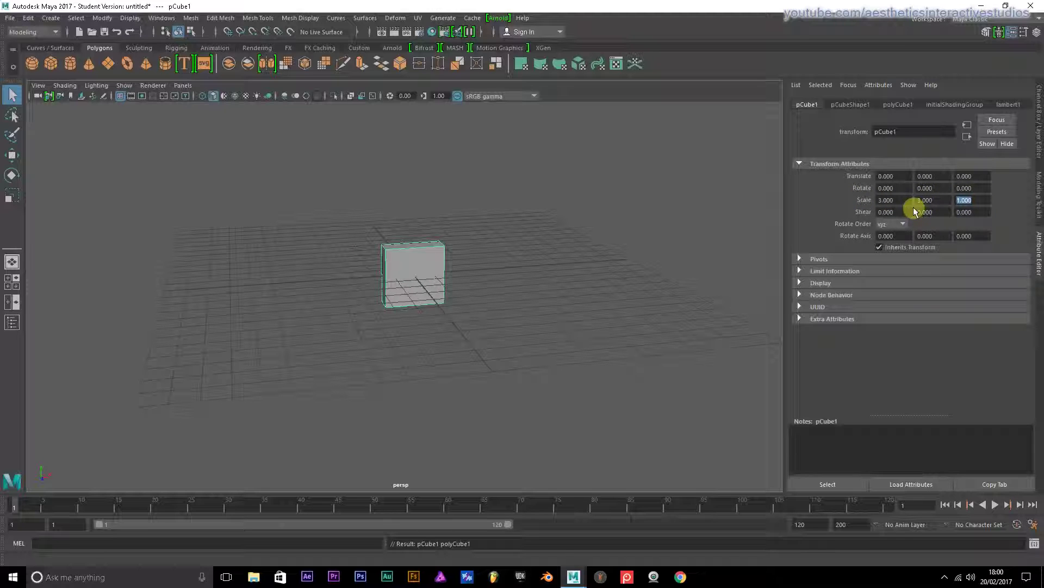
{"action": "key", "text": "Return"}
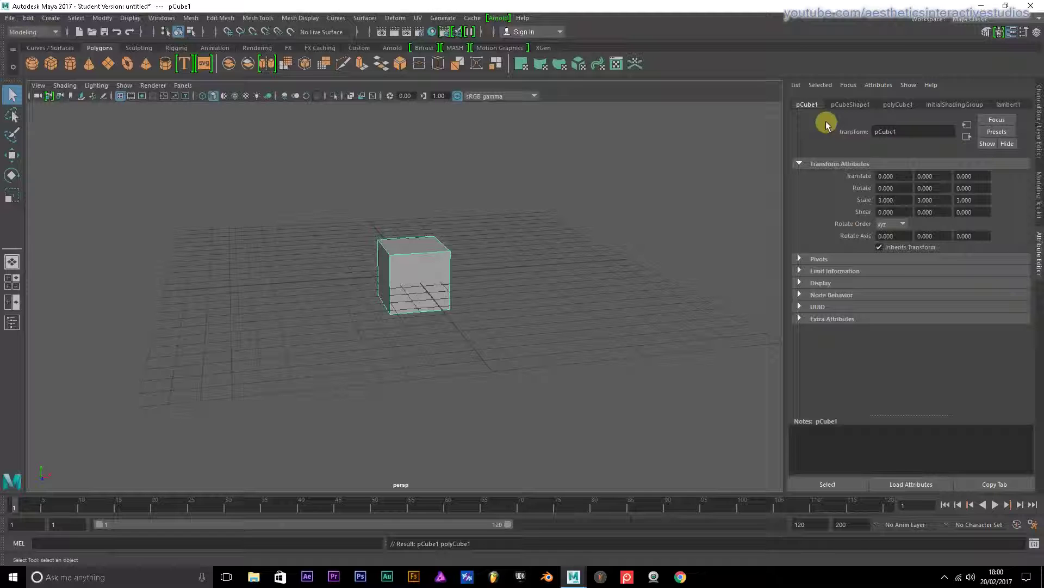
In polyCube1, stretch the Width into a slab, reset Width to 1, and drag Subdivisions Width.
{"action": "left_click", "coordinate": [851, 105]}
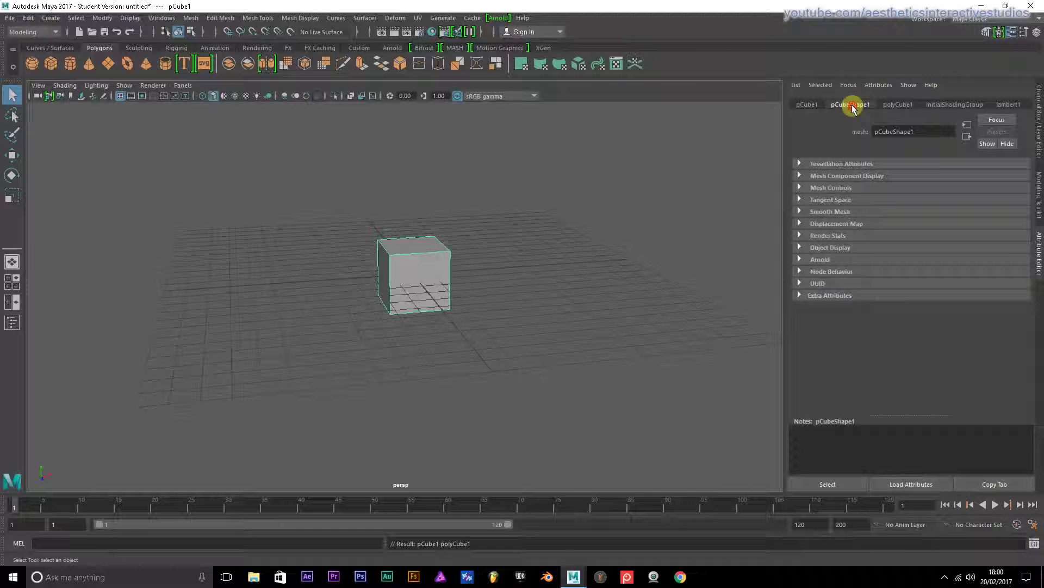
{"action": "left_click", "coordinate": [897, 104]}
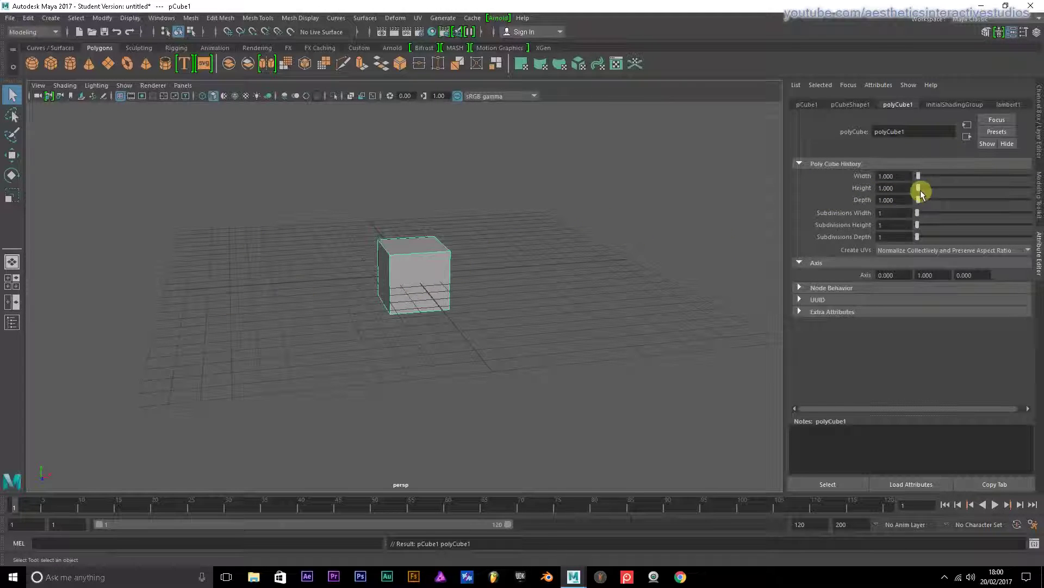
{"action": "left_click_drag", "start_coordinate": [920, 176], "coordinate": [897, 176]}
{"action": "left_click", "coordinate": [897, 176]}
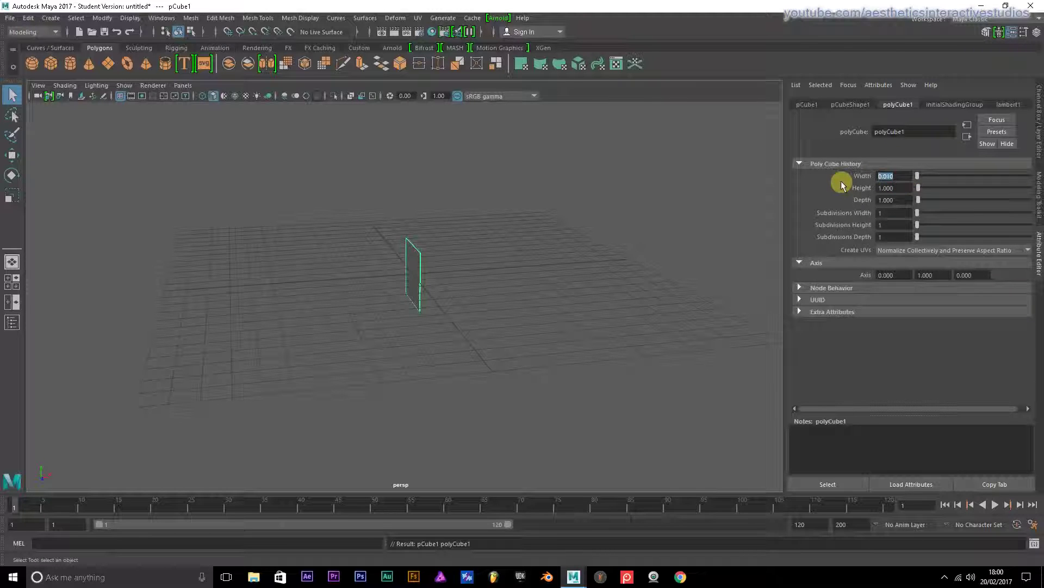
{"action": "type", "text": "1"}
{"action": "key", "text": "Return"}
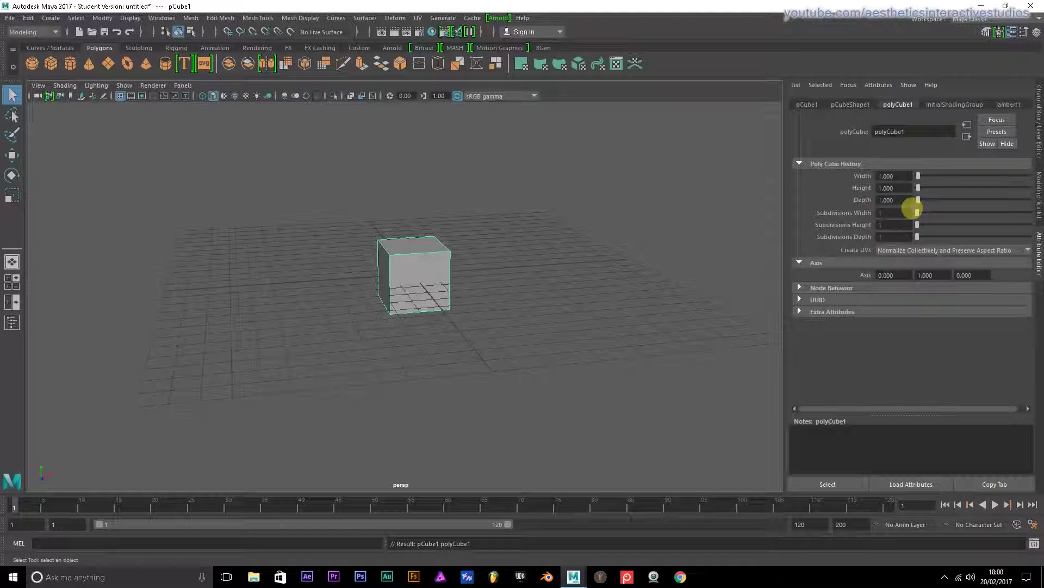
{"action": "mouse_move", "coordinate": [917, 212]}
{"action": "left_mouse_down"}
{"action": "mouse_move", "coordinate": [993, 211]}
{"action": "mouse_move", "coordinate": [922, 207]}
{"action": "left_mouse_up"}
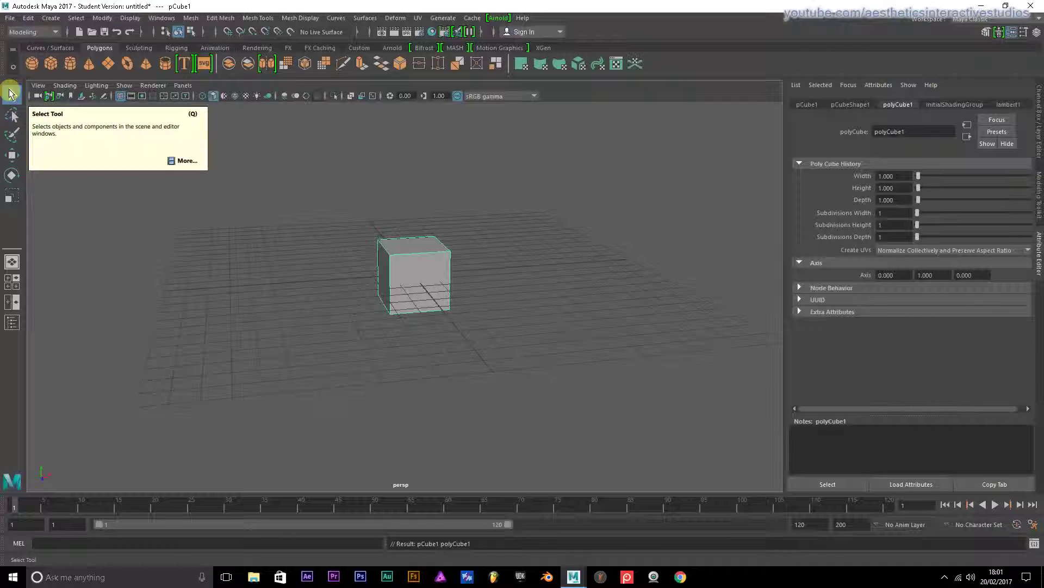
{"action": "left_click", "coordinate": [352, 222]}
{"action": "left_click", "coordinate": [410, 257]}
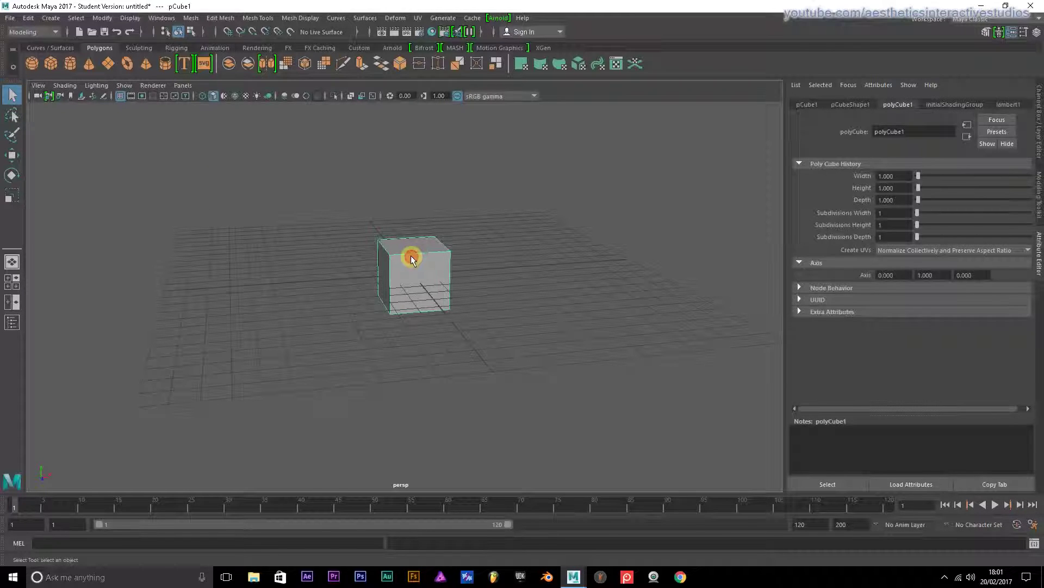
{"action": "left_click", "coordinate": [303, 203]}
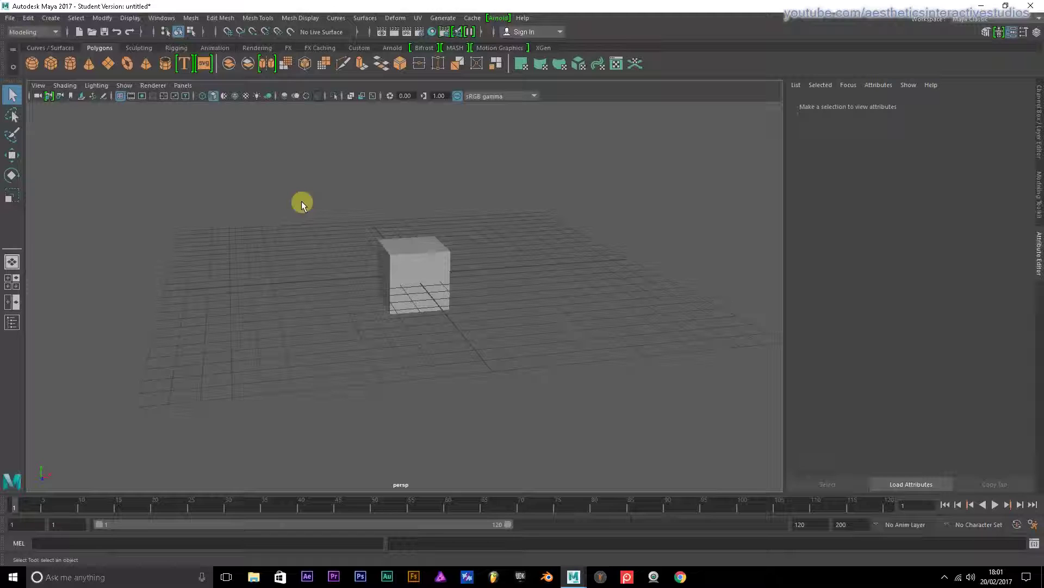
{"action": "left_click", "coordinate": [399, 249]}
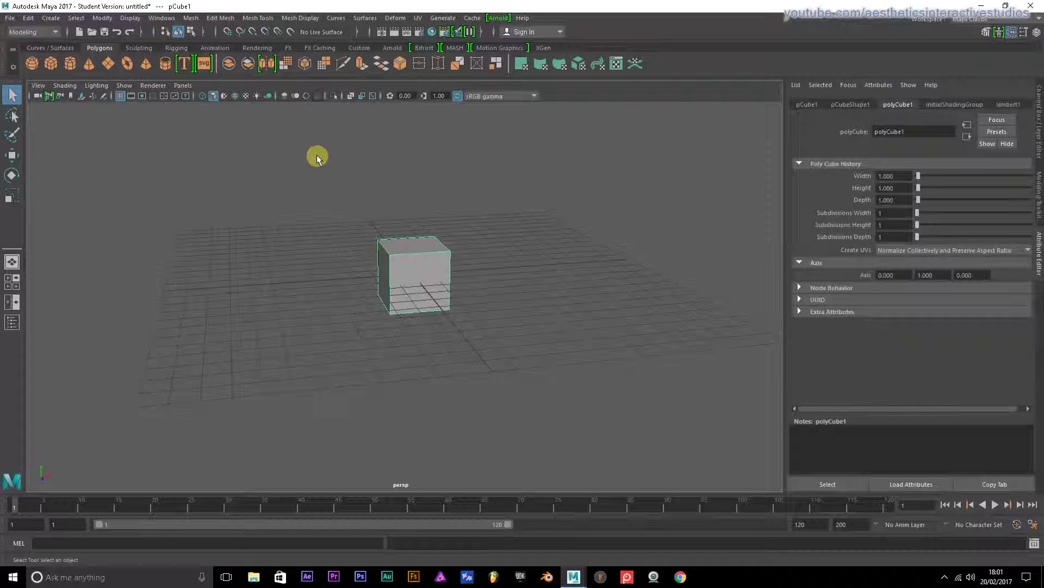
{"action": "left_click", "coordinate": [345, 209]}
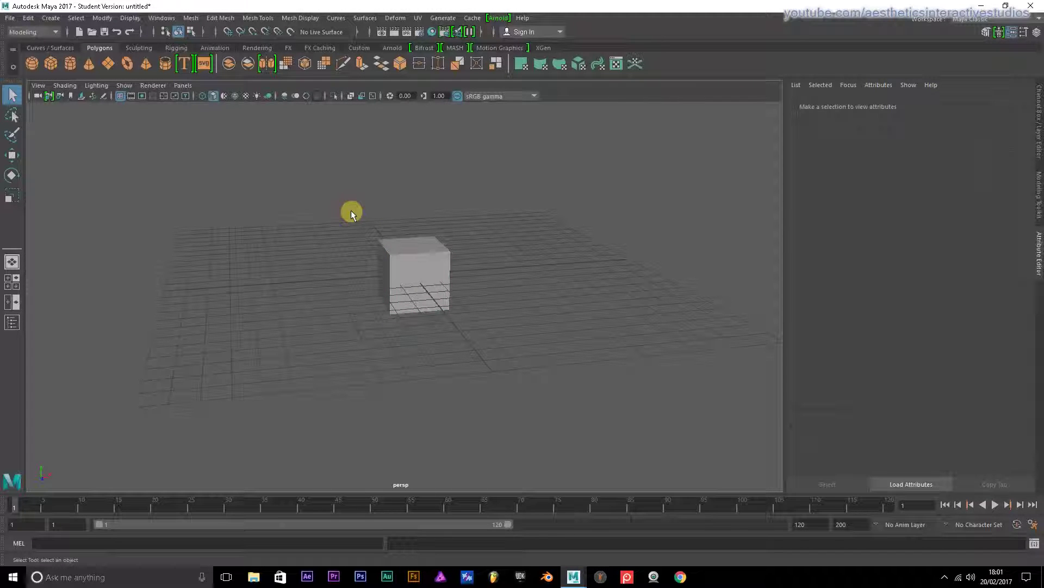
{"action": "left_click", "coordinate": [11, 114]}
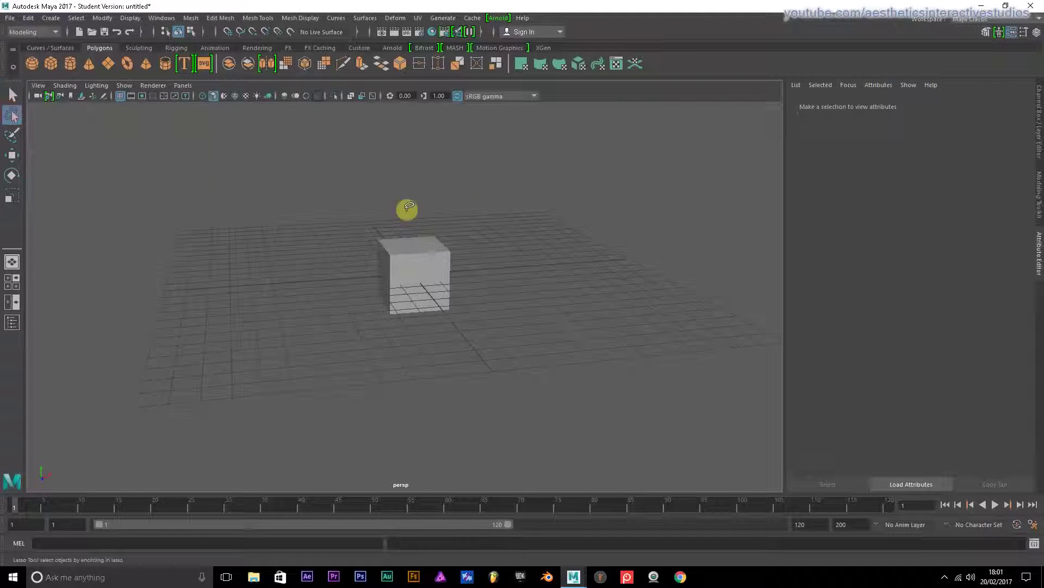
{"action": "mouse_move", "coordinate": [337, 227]}
{"action": "left_mouse_down"}
{"action": "mouse_move", "coordinate": [498, 197]}
{"action": "mouse_move", "coordinate": [540, 274]}
{"action": "mouse_move", "coordinate": [529, 337]}
{"action": "mouse_move", "coordinate": [388, 345]}
{"action": "mouse_move", "coordinate": [346, 258]}
{"action": "mouse_move", "coordinate": [371, 249]}
{"action": "mouse_move", "coordinate": [384, 218]}
{"action": "mouse_move", "coordinate": [317, 263]}
{"action": "left_mouse_up"}
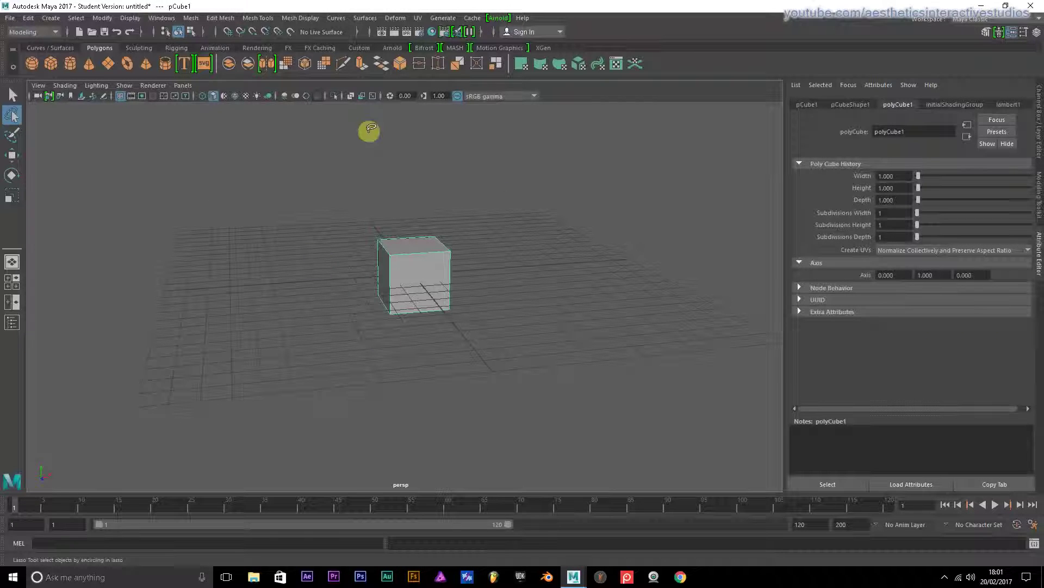
{"action": "left_click", "coordinate": [11, 98]}
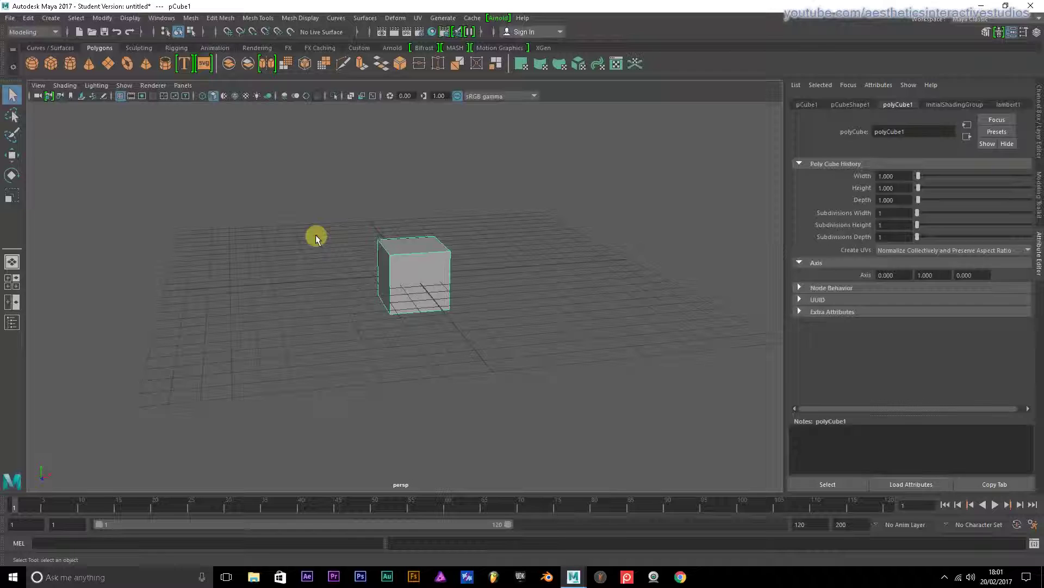
{"action": "left_click", "coordinate": [315, 234]}
{"action": "left_click", "coordinate": [12, 139]}
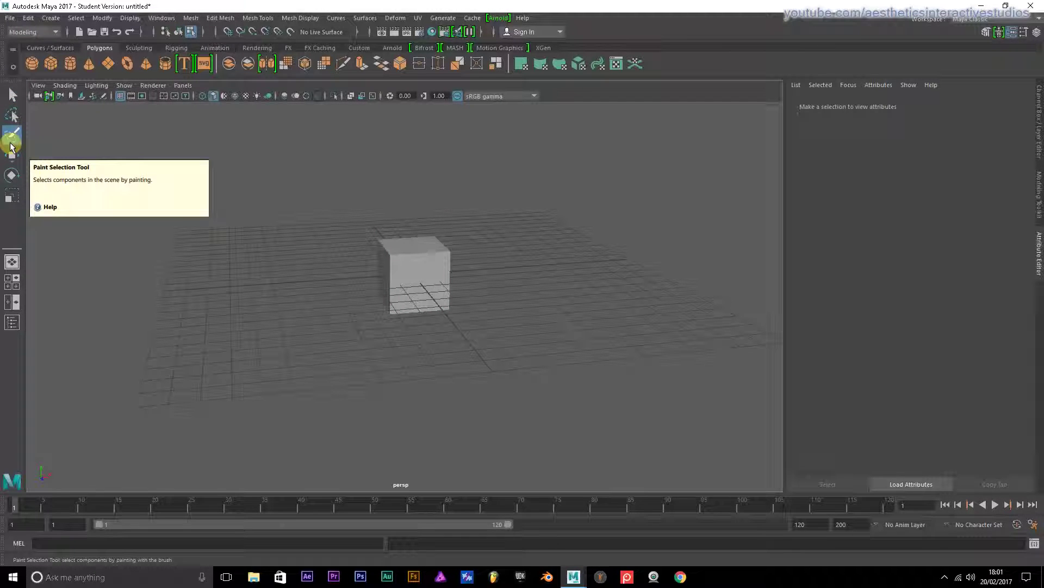
{"action": "left_click_drag", "start_coordinate": [420, 245], "coordinate": [414, 271]}
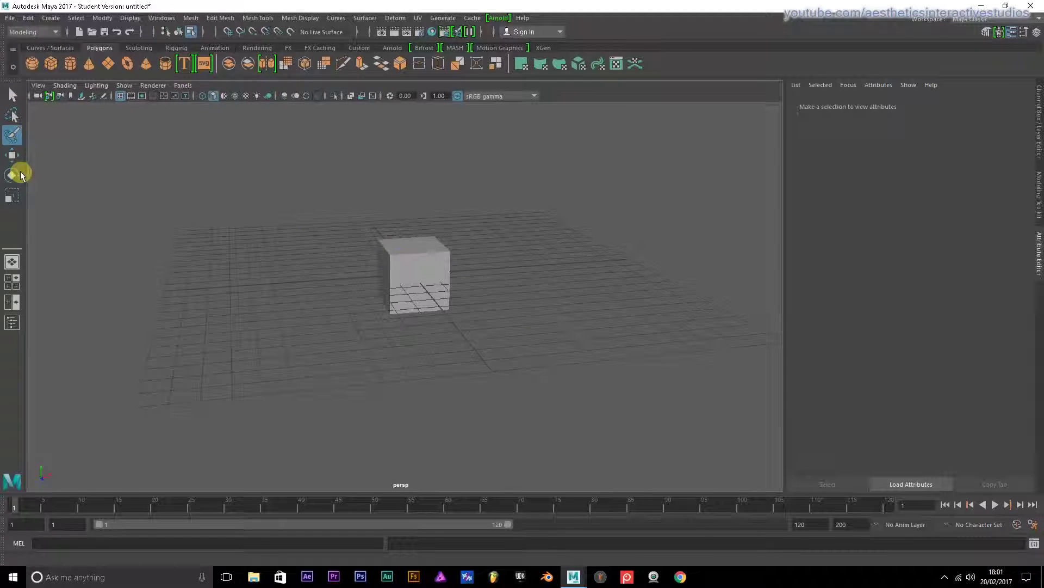
{"action": "left_click", "coordinate": [11, 154]}
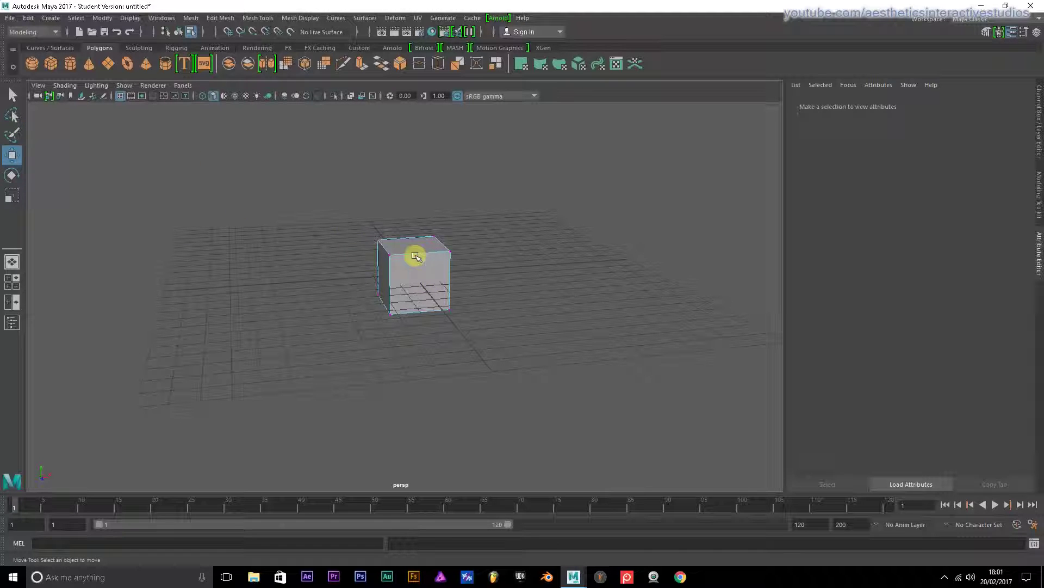
{"action": "left_click", "coordinate": [13, 95]}
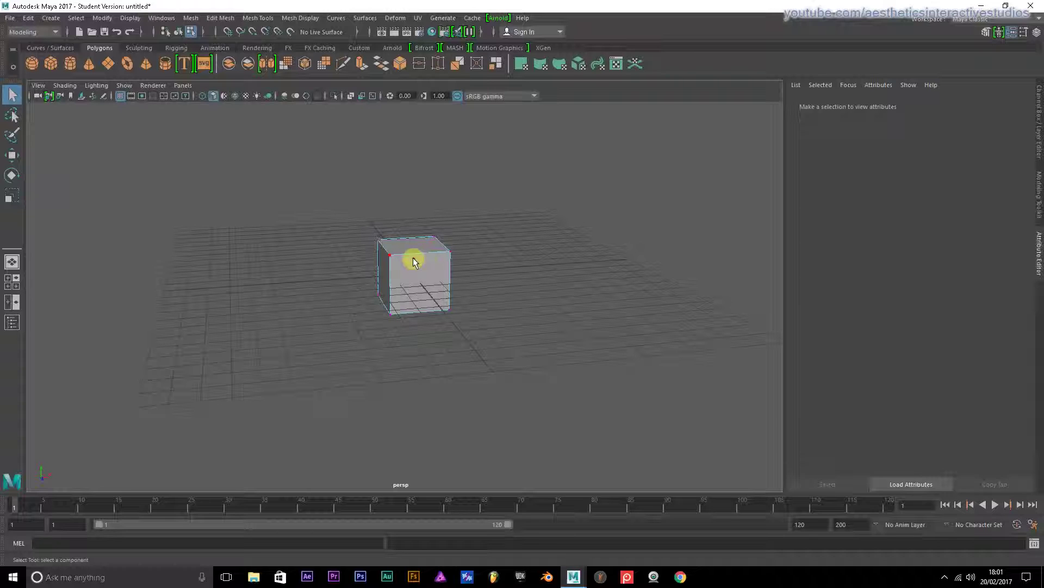
{"action": "left_click", "coordinate": [413, 262]}
{"action": "left_click", "coordinate": [12, 135]}
{"action": "left_click", "coordinate": [12, 156]}
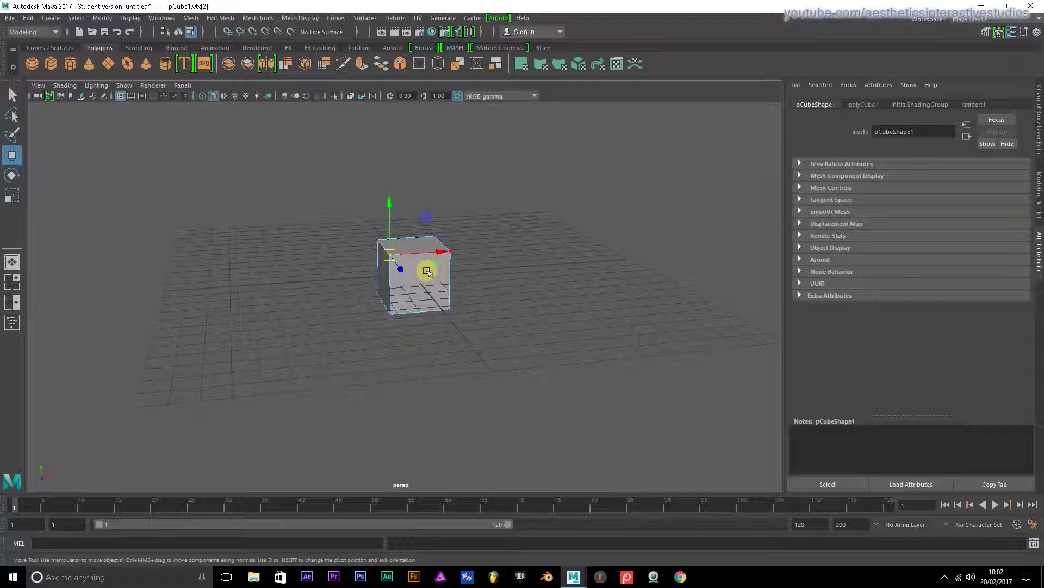
{"action": "right_click_drag", "start_coordinate": [426, 263], "coordinate": [463, 246]}
{"action": "left_click", "coordinate": [354, 231]}
{"action": "left_click", "coordinate": [412, 256]}
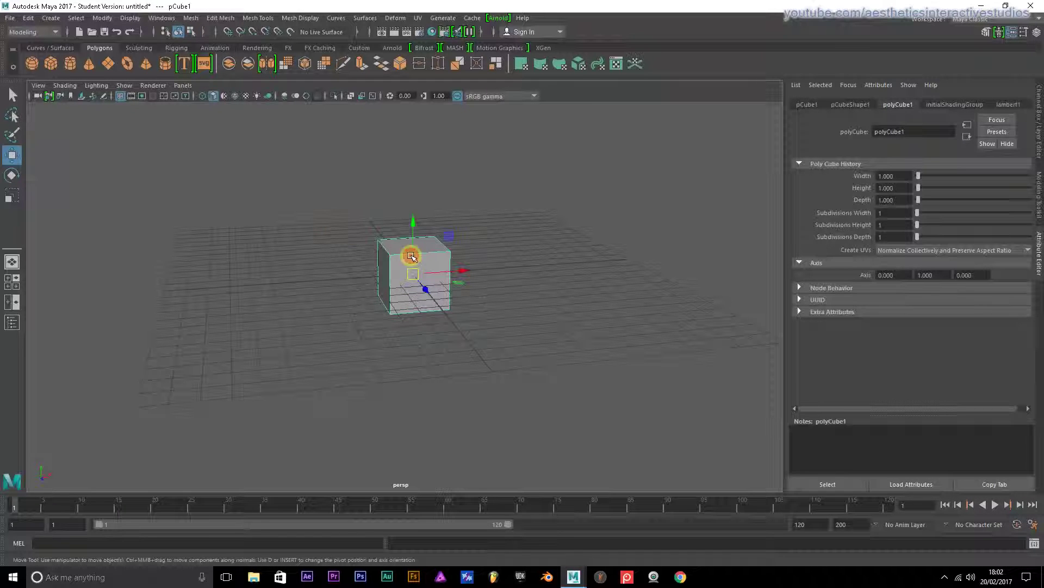
{"action": "left_click", "coordinate": [11, 156]}
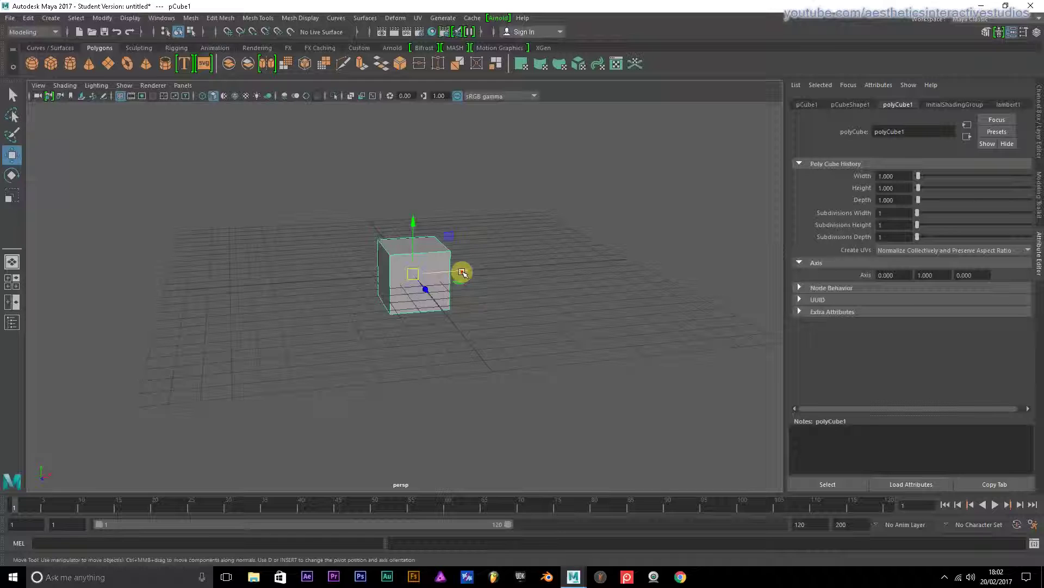
{"action": "mouse_move", "coordinate": [463, 272]}
{"action": "left_mouse_down"}
{"action": "mouse_move", "coordinate": [586, 260]}
{"action": "mouse_move", "coordinate": [490, 245]}
{"action": "mouse_move", "coordinate": [564, 242]}
{"action": "mouse_move", "coordinate": [475, 256]}
{"action": "left_mouse_up"}
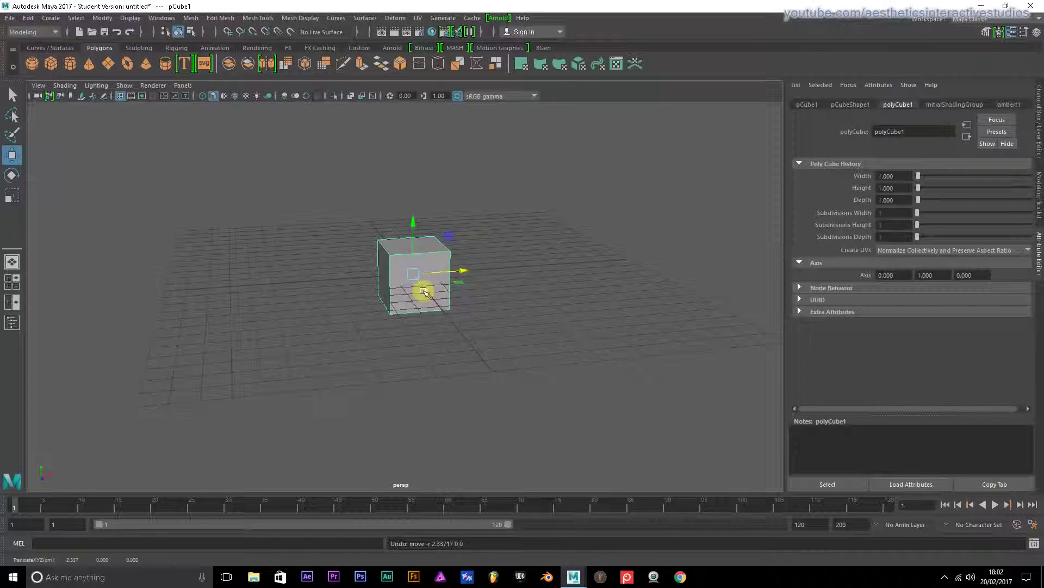
{"action": "left_click_drag", "start_coordinate": [425, 299], "coordinate": [331, 157]}
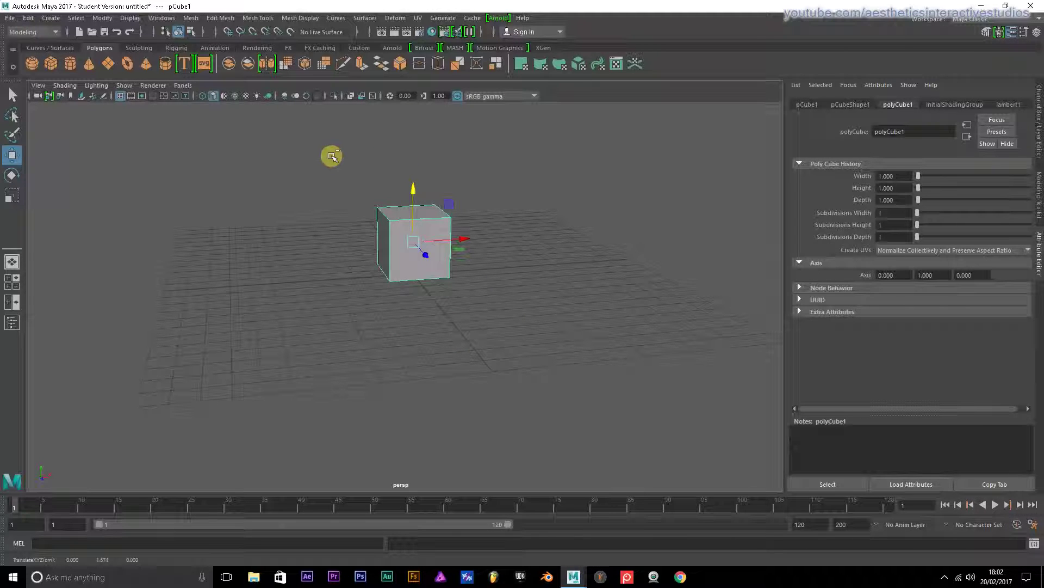
{"action": "key", "text": "ctrl+z"}
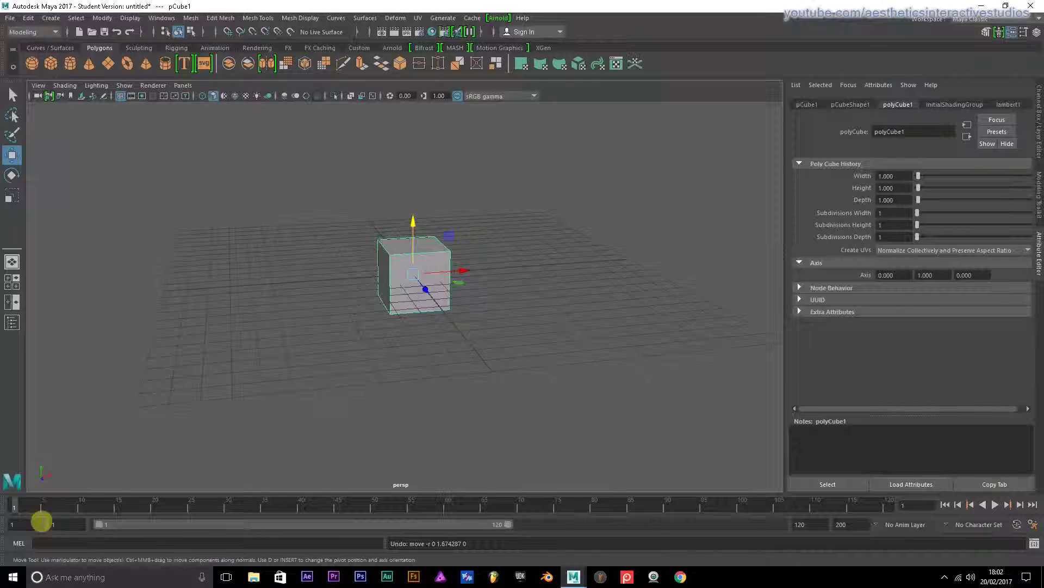
{"action": "left_click_drag", "start_coordinate": [412, 217], "coordinate": [381, 145]}
{"action": "key", "text": "ctrl+z"}
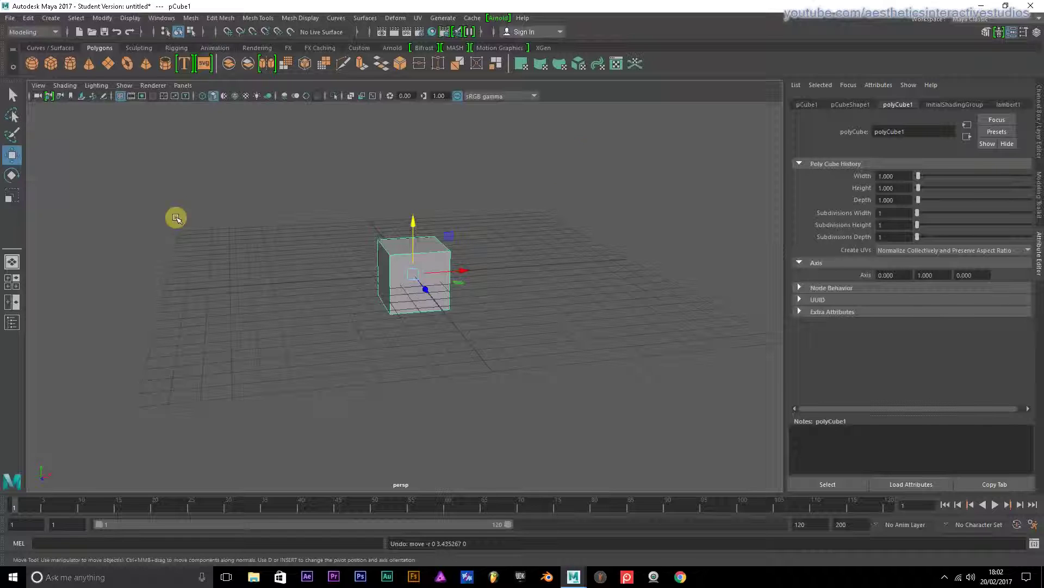
{"action": "left_click", "coordinate": [11, 176]}
{"action": "left_click_drag", "start_coordinate": [406, 236], "coordinate": [319, 234]}
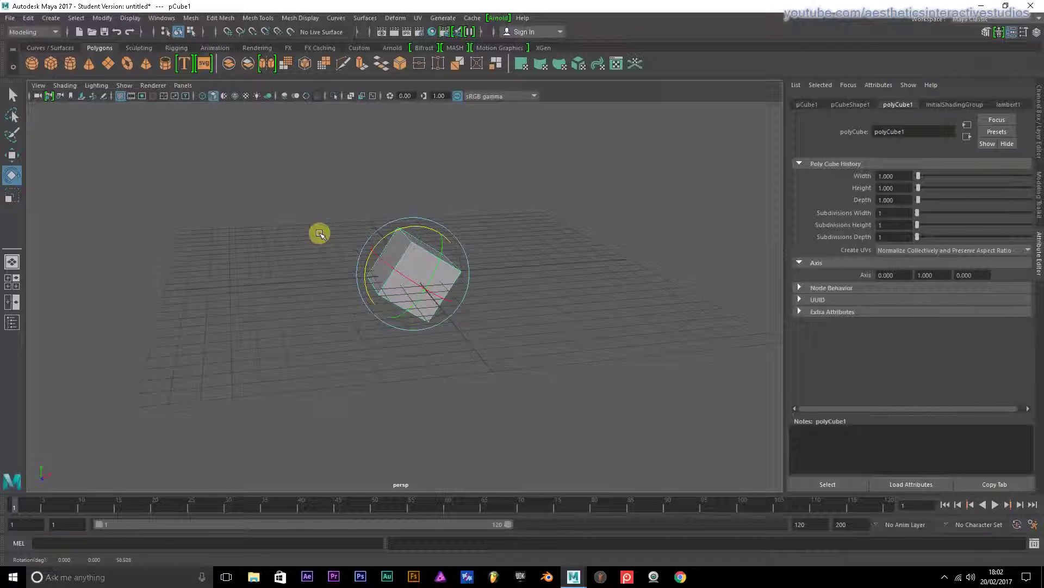
{"action": "key", "text": "ctrl+z"}
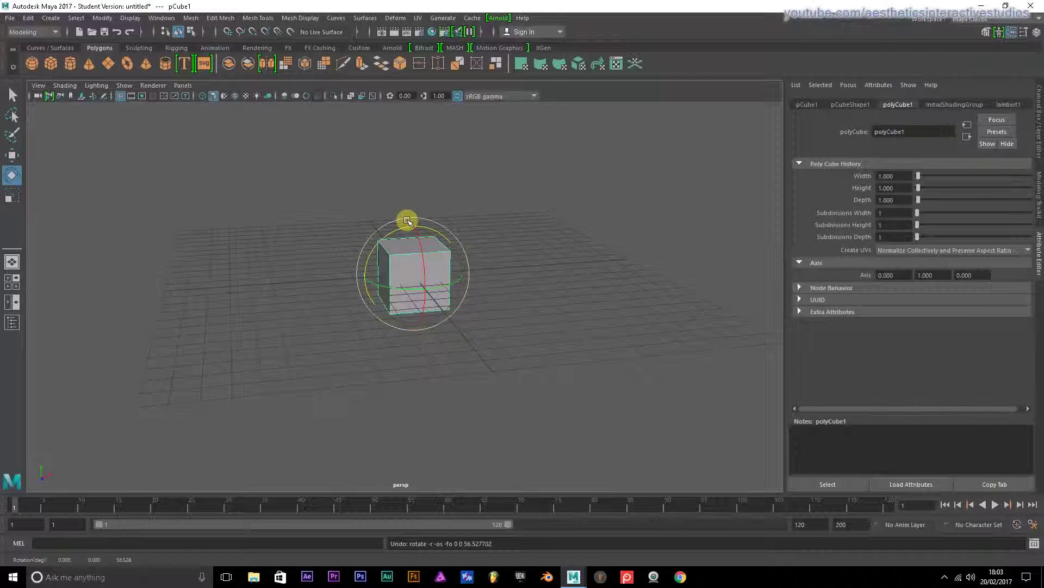
{"action": "left_click_drag", "start_coordinate": [406, 220], "coordinate": [477, 246]}
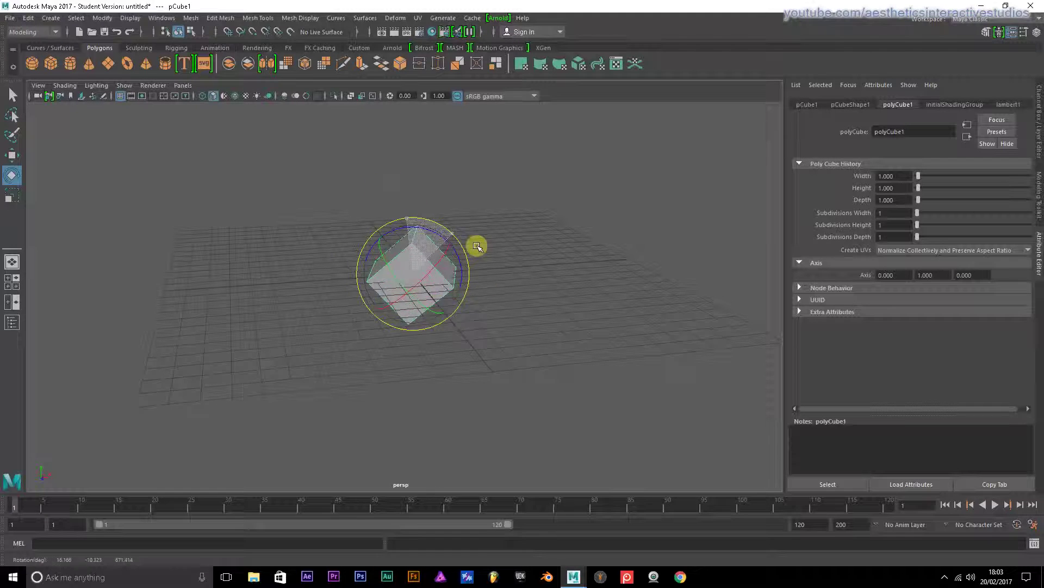
{"action": "left_click_drag", "start_coordinate": [345, 323], "coordinate": [390, 194]}
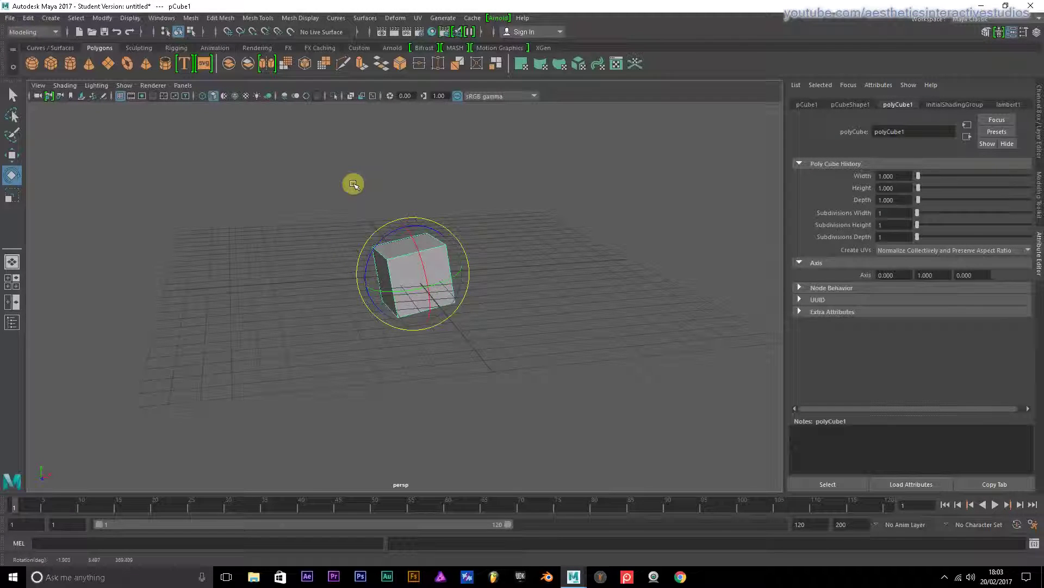
{"action": "key", "text": "ctrl+z"}
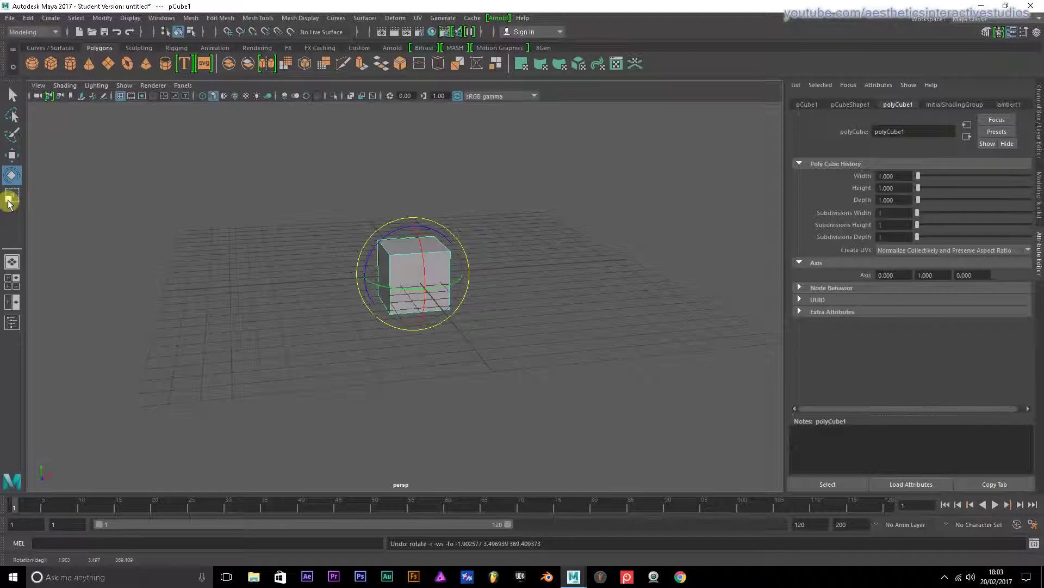
{"action": "left_click", "coordinate": [9, 202]}
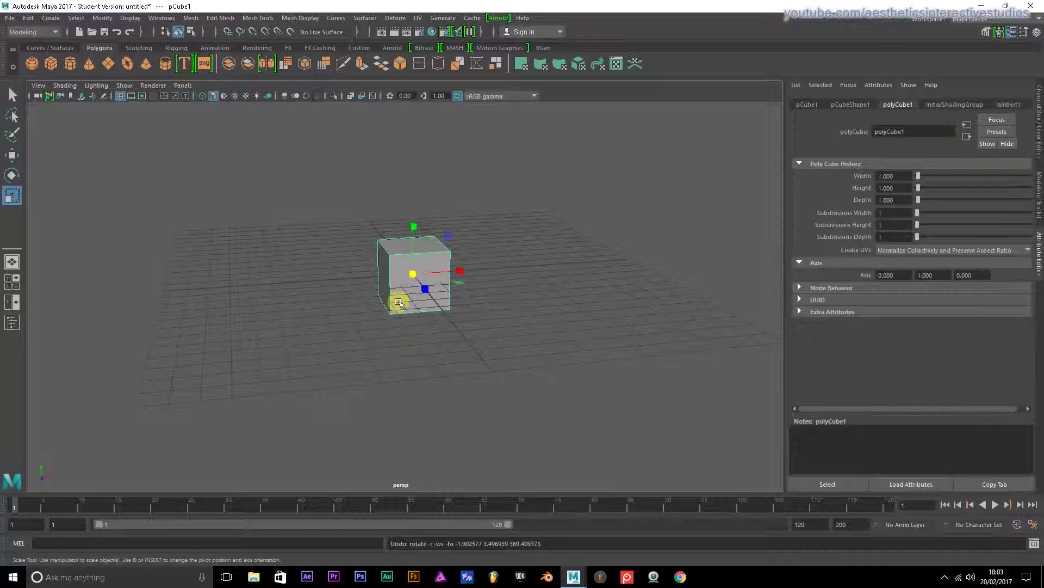
{"action": "mouse_move", "coordinate": [411, 272]}
{"action": "left_mouse_down"}
{"action": "mouse_move", "coordinate": [541, 321]}
{"action": "mouse_move", "coordinate": [492, 296]}
{"action": "left_mouse_up"}
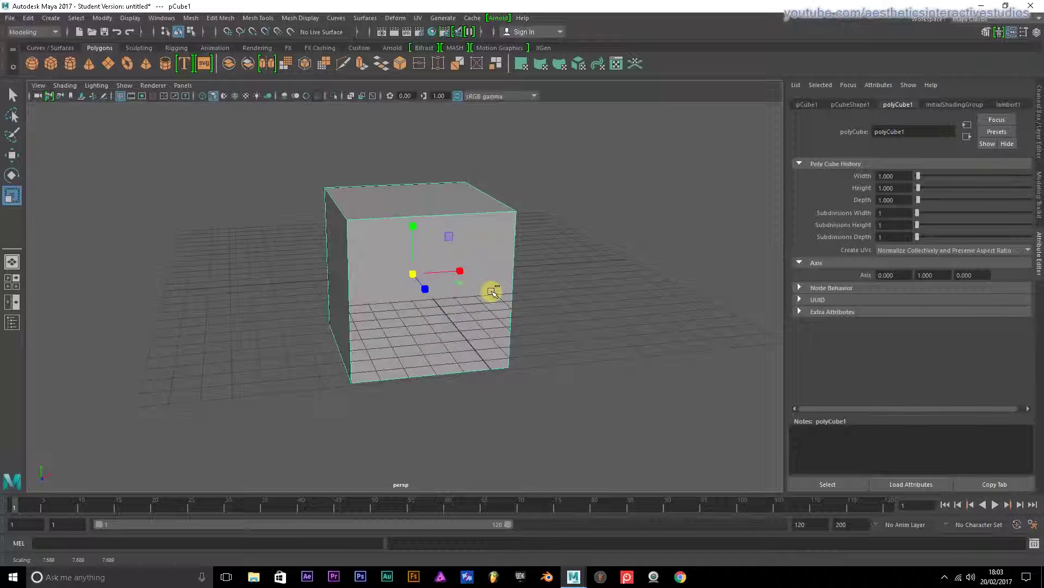
{"action": "key", "text": "ctrl+z"}
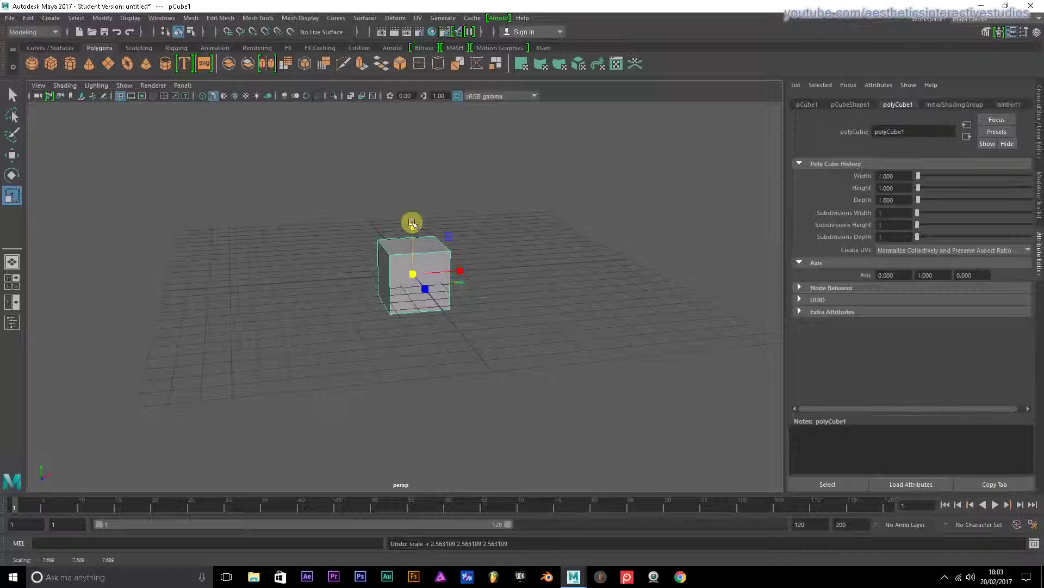
{"action": "left_click_drag", "start_coordinate": [412, 223], "coordinate": [346, 163]}
{"action": "key", "text": "ctrl+z"}
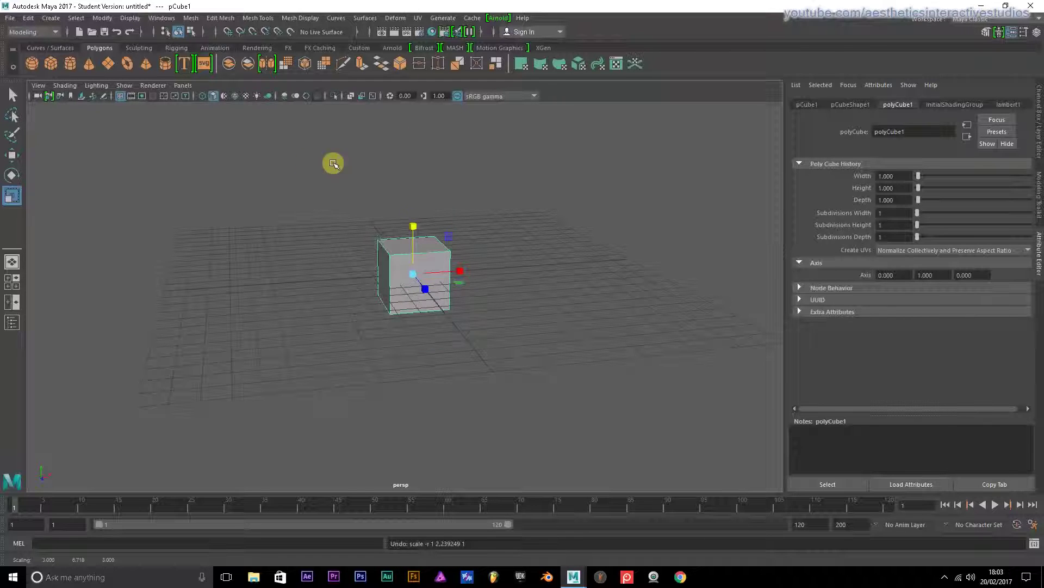
{"action": "left_click", "coordinate": [12, 95]}
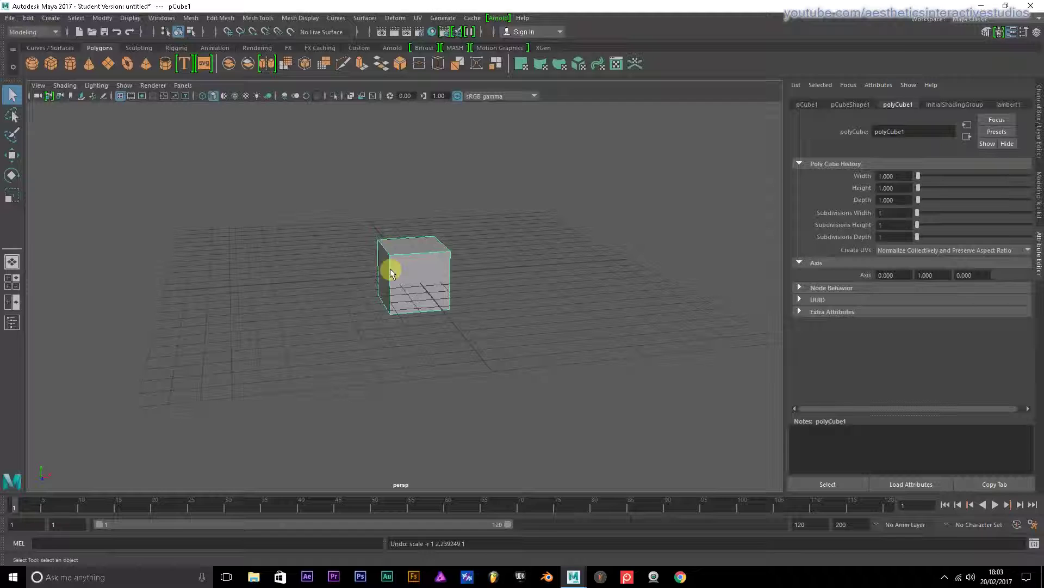
Open the cube's marking menu, try Vertex and Edge modes, then bring the mode choices up again.
{"action": "right_click", "coordinate": [418, 251]}
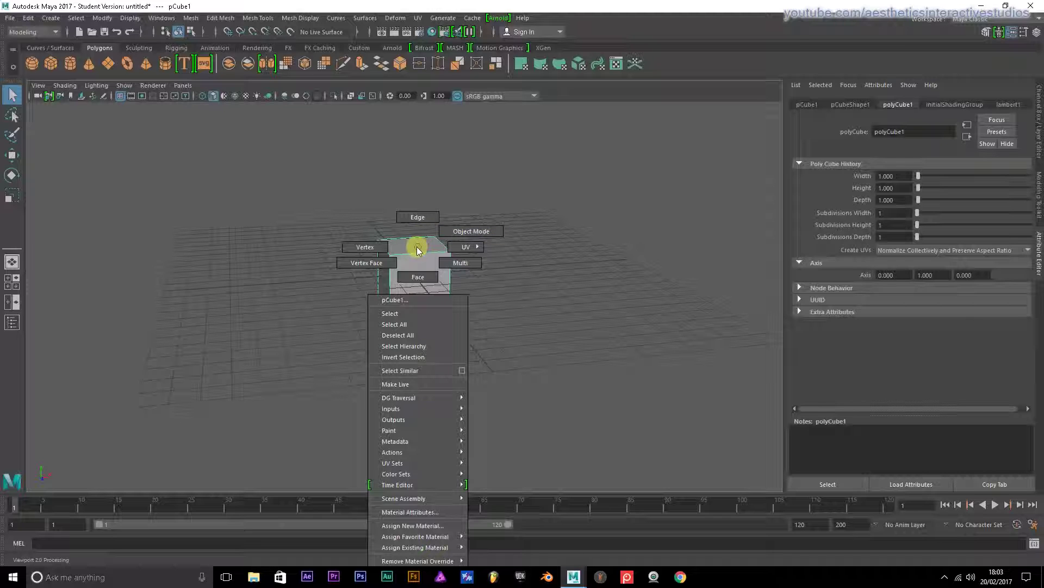
{"action": "left_click", "coordinate": [366, 247]}
{"action": "right_click_drag", "start_coordinate": [419, 254], "coordinate": [449, 249]}
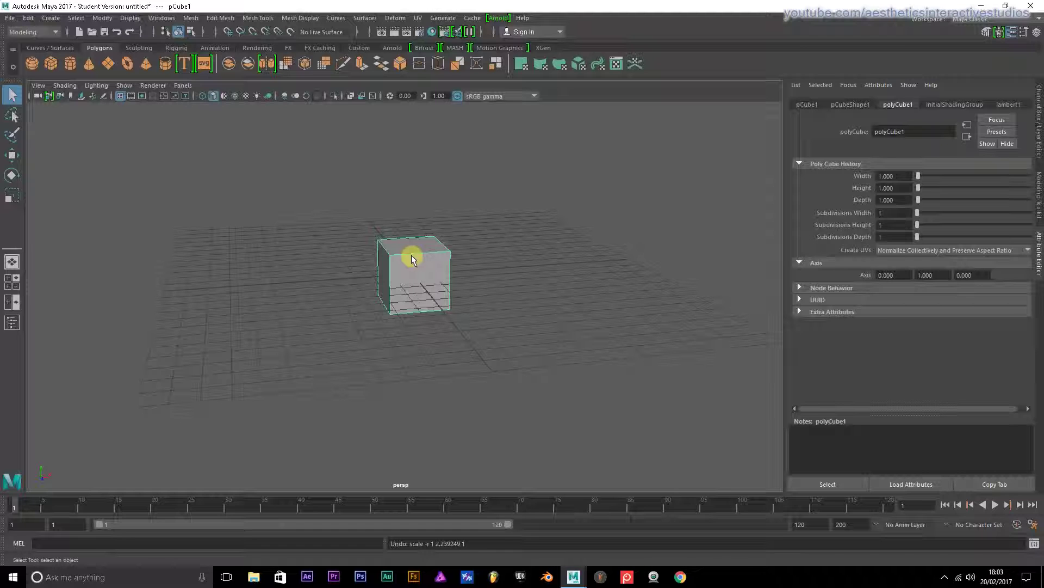
{"action": "mouse_move", "coordinate": [412, 259]}
{"action": "right_mouse_down"}
{"action": "mouse_move", "coordinate": [410, 234]}
{"action": "mouse_move", "coordinate": [411, 292]}
{"action": "mouse_move", "coordinate": [459, 261]}
{"action": "mouse_move", "coordinate": [408, 227]}
{"action": "mouse_move", "coordinate": [419, 245]}
{"action": "mouse_move", "coordinate": [482, 256]}
{"action": "mouse_move", "coordinate": [445, 280]}
{"action": "mouse_move", "coordinate": [439, 253]}
{"action": "mouse_move", "coordinate": [478, 256]}
{"action": "mouse_move", "coordinate": [415, 258]}
{"action": "right_mouse_up"}
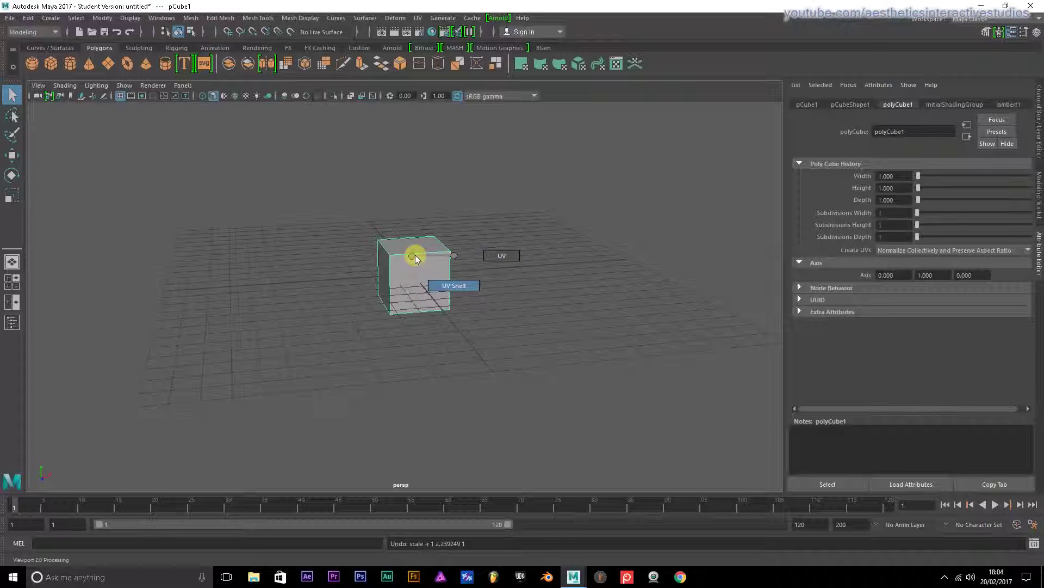
Reopen the cube's full marking menu and dismiss it without choosing a mode.
{"action": "right_click", "coordinate": [412, 258]}
{"action": "left_click", "coordinate": [412, 255]}
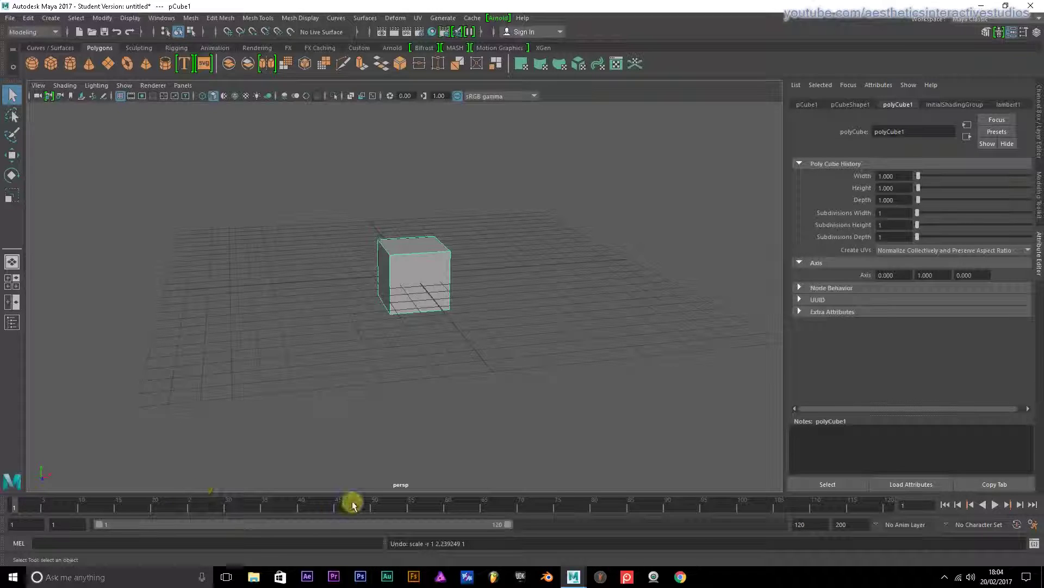
Play back the timeline, then change the animation end time from 200 to 48.
{"action": "key", "text": "alt+v"}
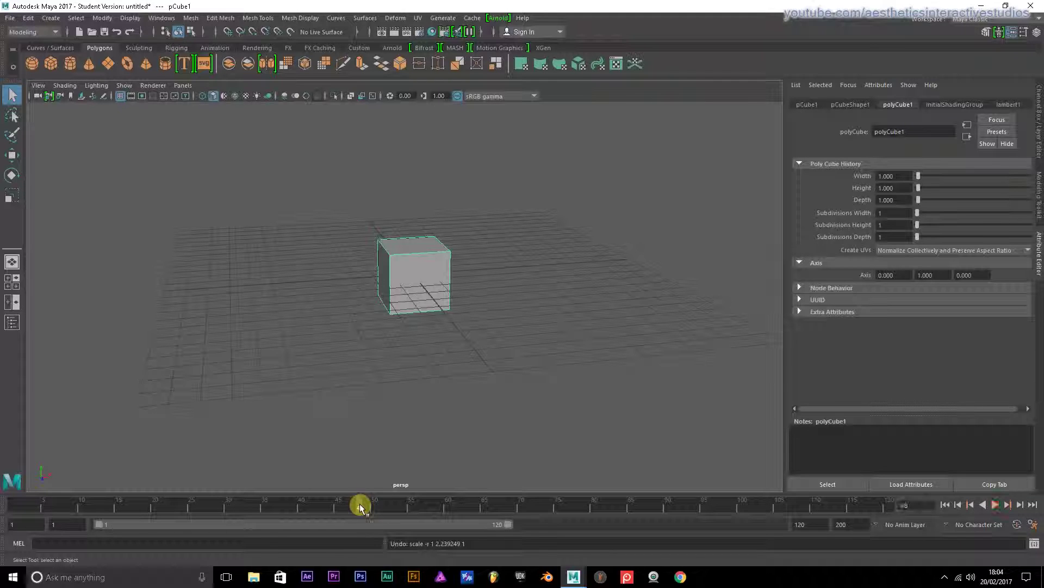
{"action": "left_click_drag", "start_coordinate": [359, 507], "coordinate": [356, 508]}
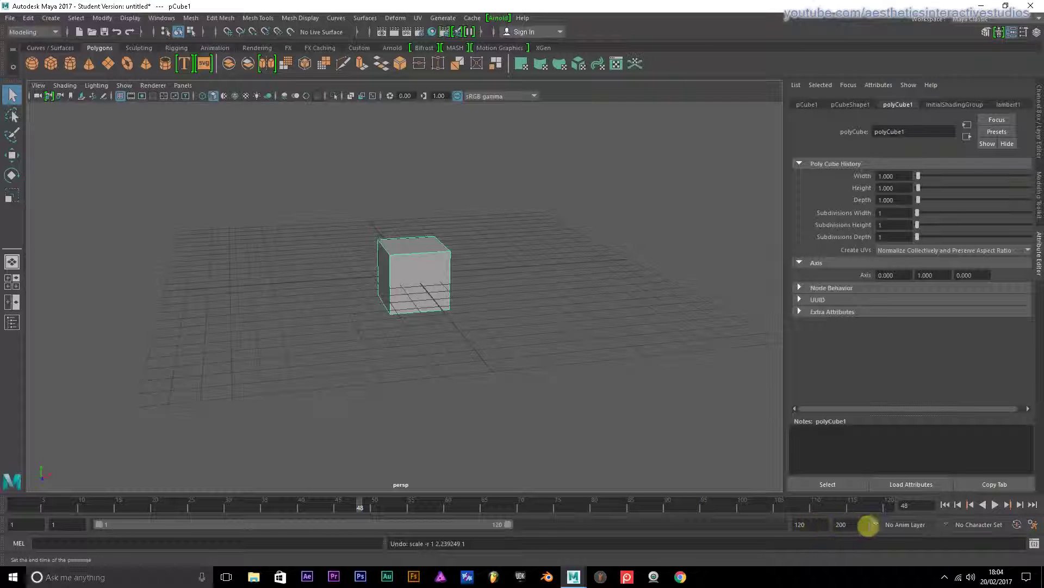
{"action": "left_click_drag", "start_coordinate": [861, 525], "coordinate": [827, 525]}
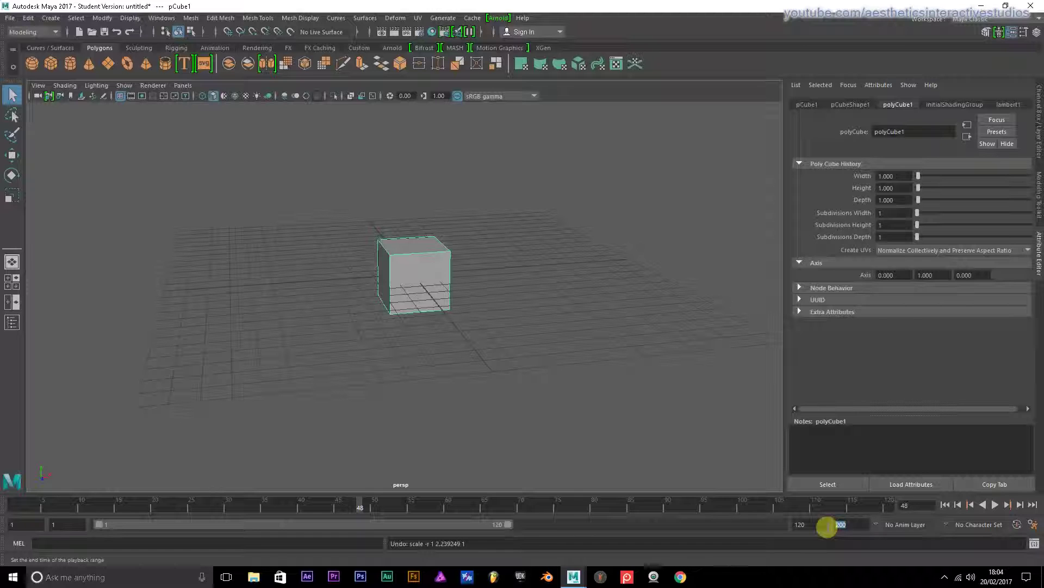
{"action": "left_click", "coordinate": [850, 525]}
{"action": "left_click_drag", "start_coordinate": [850, 524], "coordinate": [840, 524]}
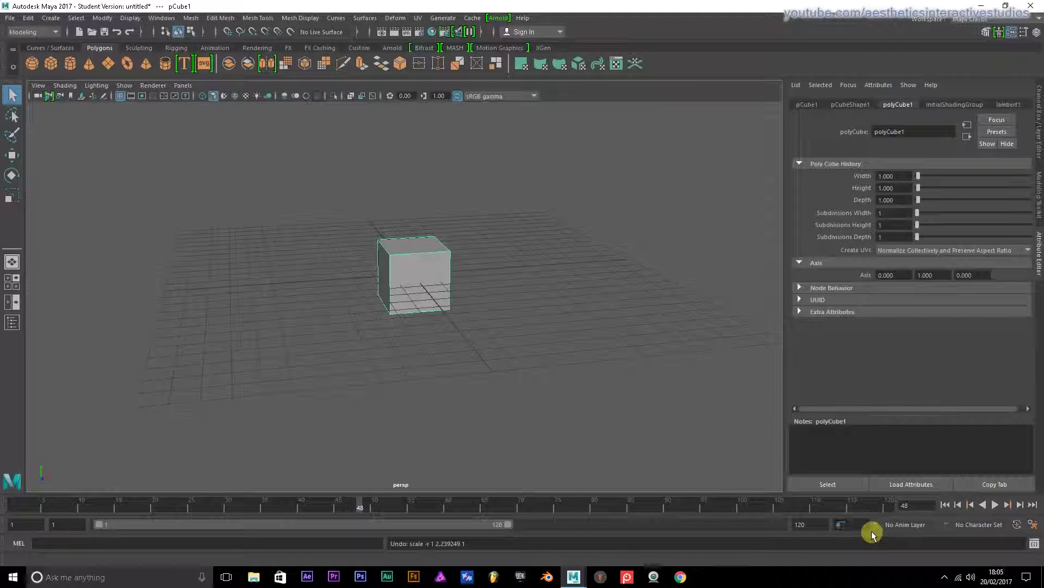
{"action": "type", "text": "48"}
{"action": "key", "text": "Return"}
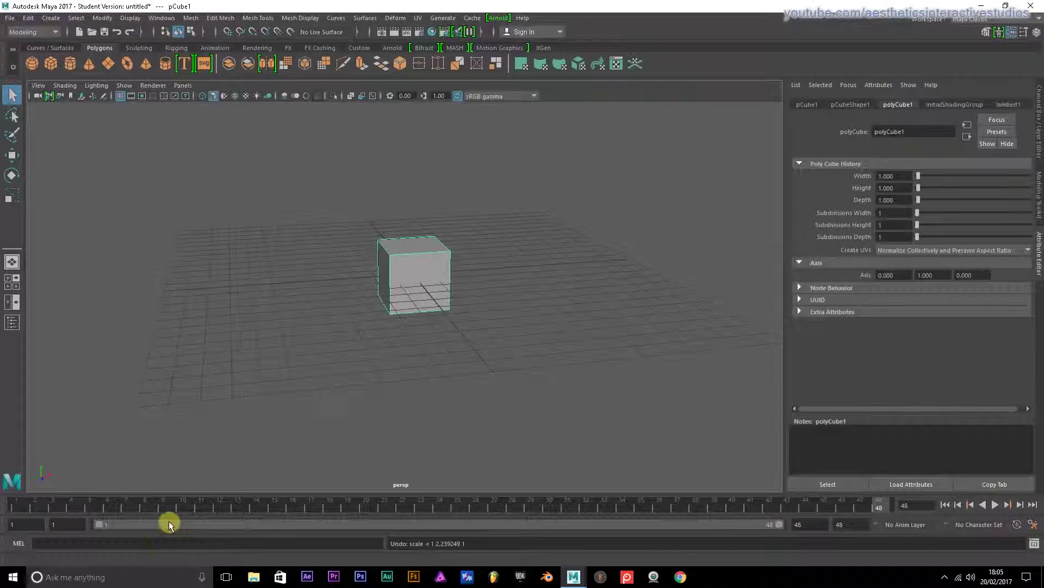
Resize the range slider through several ranges, finishing with playback frames 1 to 48.
{"action": "left_click_drag", "start_coordinate": [780, 526], "coordinate": [127, 529]}
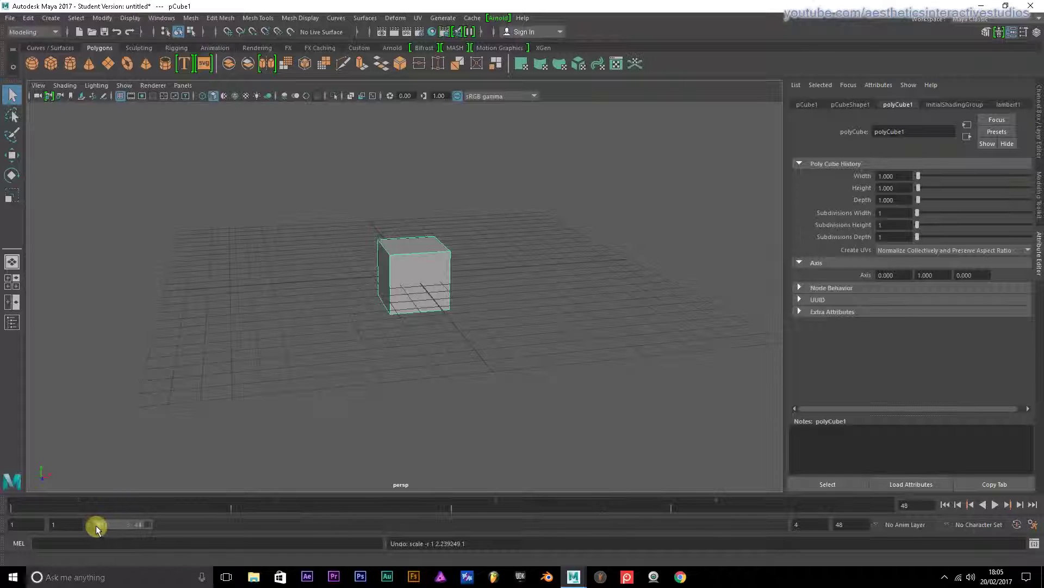
{"action": "left_click_drag", "start_coordinate": [119, 525], "coordinate": [769, 523]}
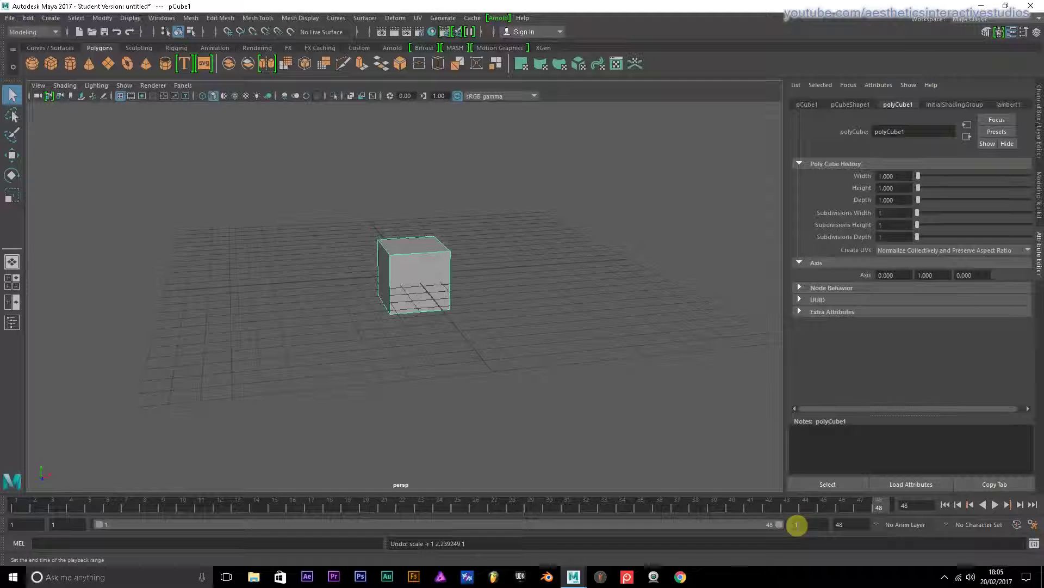
{"action": "key", "text": "Return"}
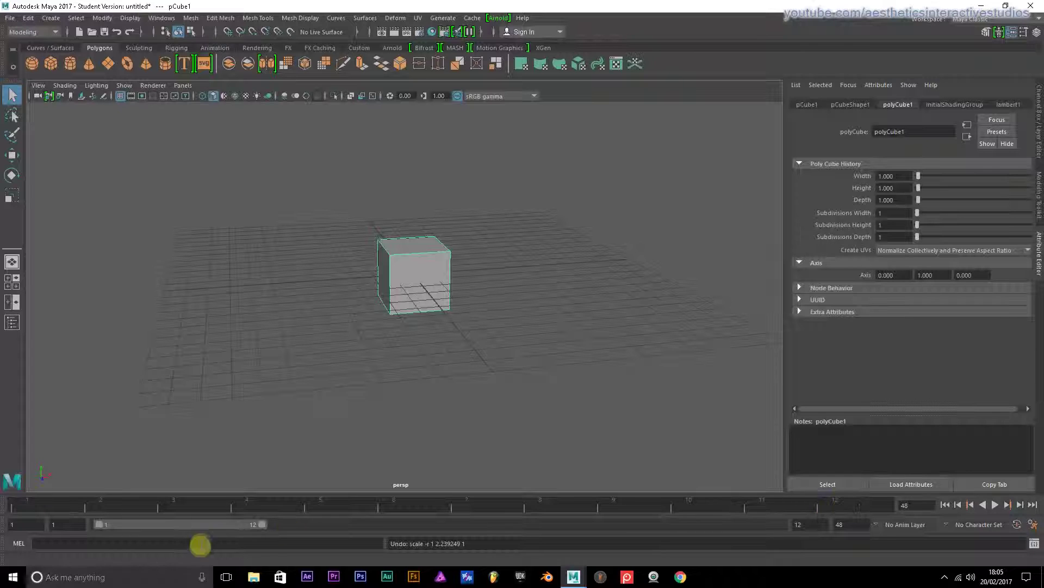
{"action": "left_click_drag", "start_coordinate": [260, 524], "coordinate": [823, 524]}
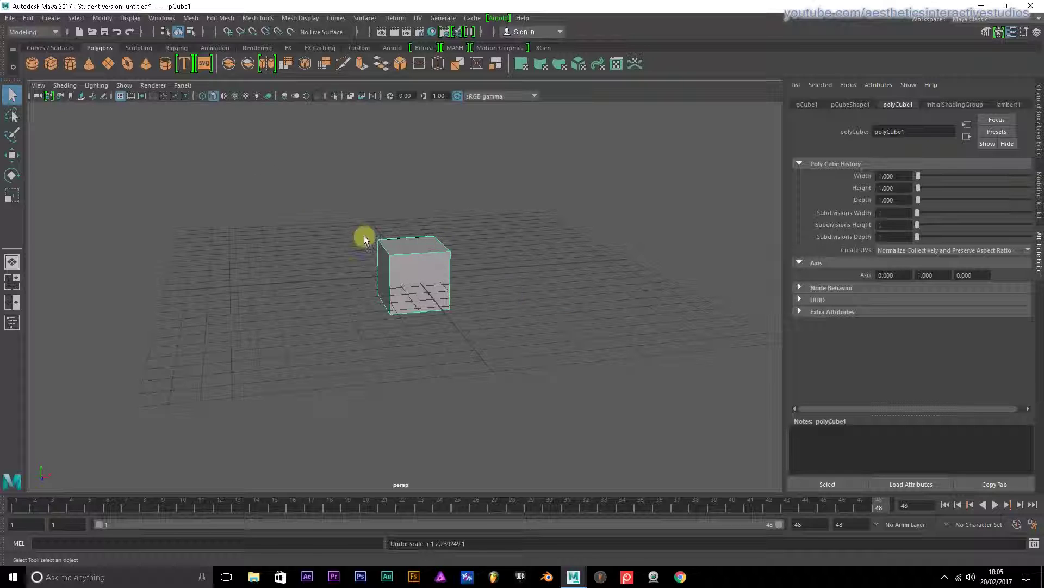
Select the pCube1 tab in the Attribute Editor and drag the time slider back to frame 1.
{"action": "left_click", "coordinate": [857, 104]}
{"action": "left_click", "coordinate": [947, 104]}
{"action": "left_click", "coordinate": [807, 104]}
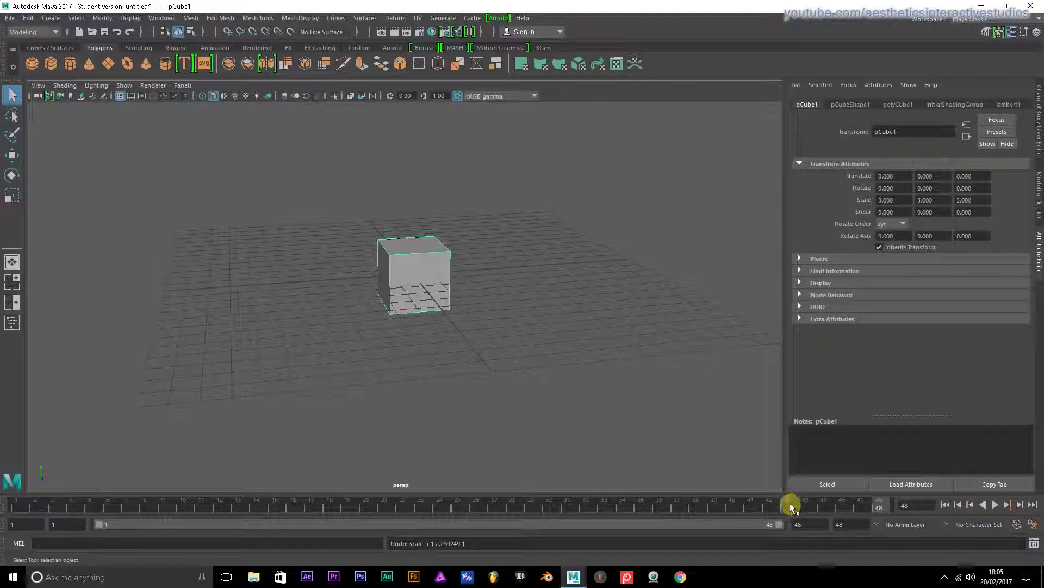
{"action": "left_click_drag", "start_coordinate": [790, 503], "coordinate": [17, 510]}
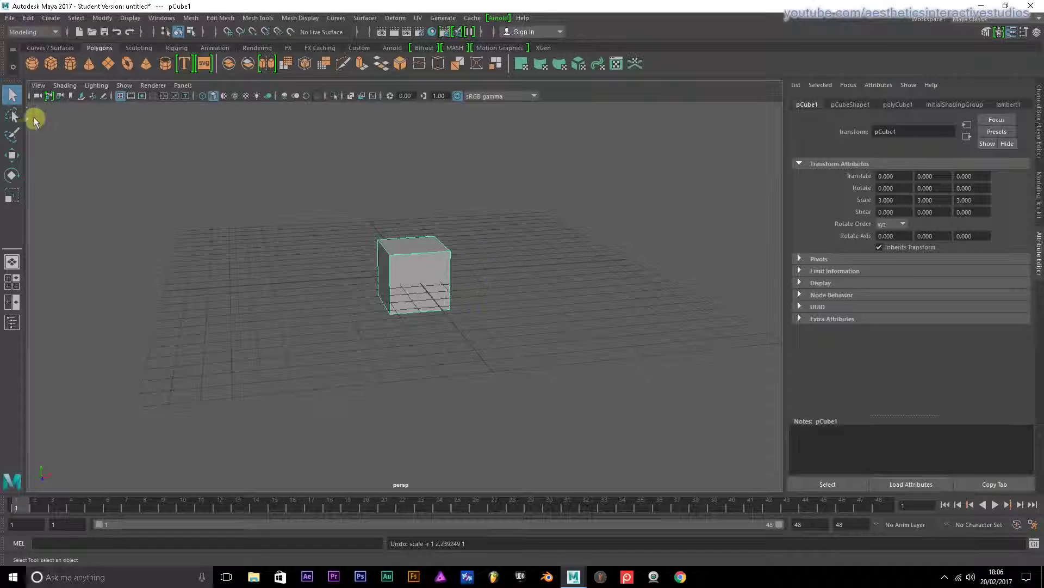
Move pCube1 left along X to −10.527, then cycle Rotate, Scale and back to Move.
{"action": "left_click", "coordinate": [12, 157]}
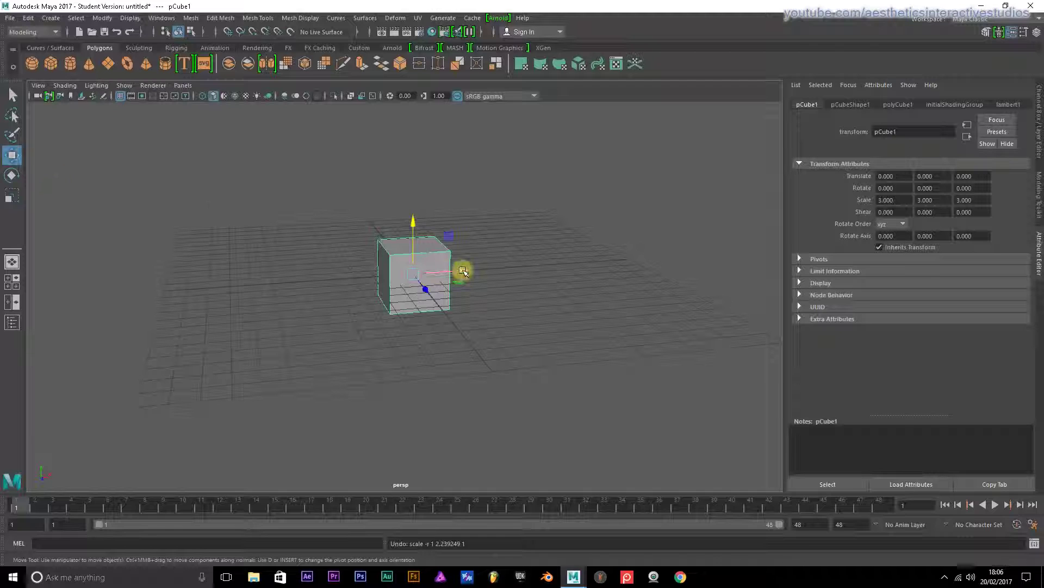
{"action": "left_click_drag", "start_coordinate": [459, 268], "coordinate": [256, 263]}
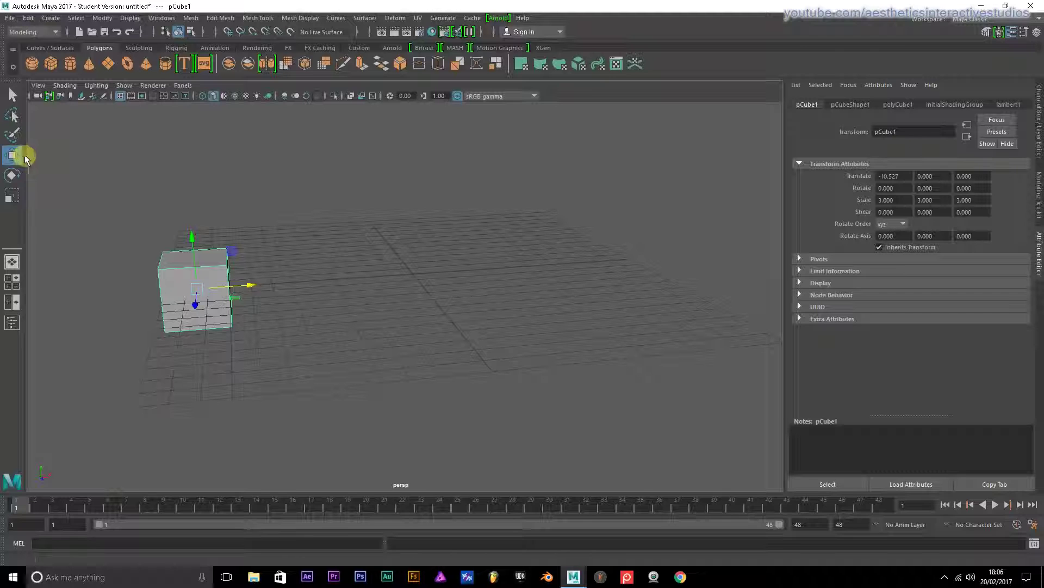
{"action": "left_click", "coordinate": [10, 175]}
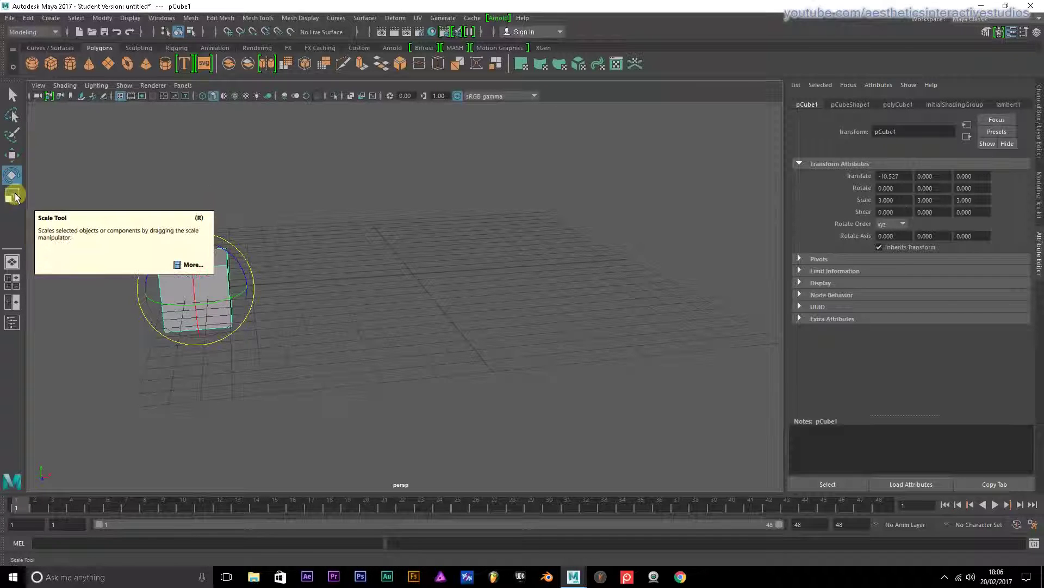
{"action": "left_click", "coordinate": [11, 155]}
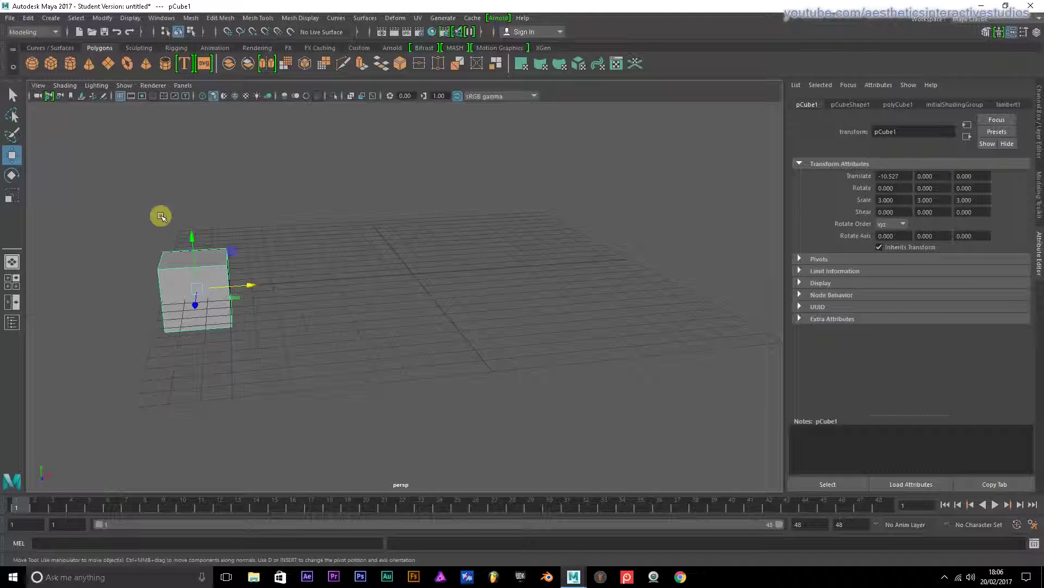
{"action": "key", "text": "e"}
{"action": "key", "text": "r"}
{"action": "key", "text": "w"}
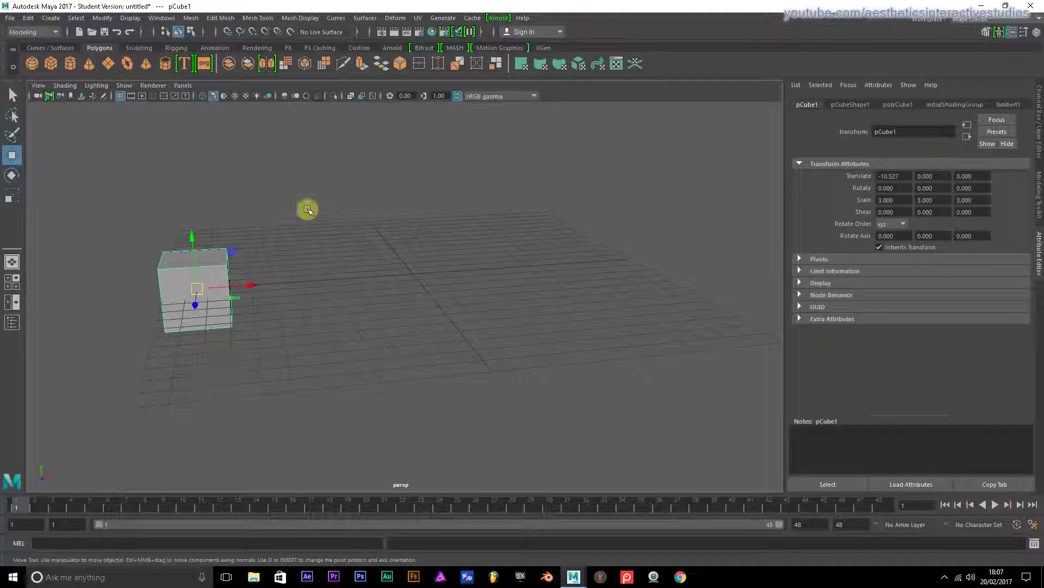
Set a keyframe with S at frame 1 (X −10.527, scale 3), then scrub to frame 48.
{"action": "key", "text": "s"}
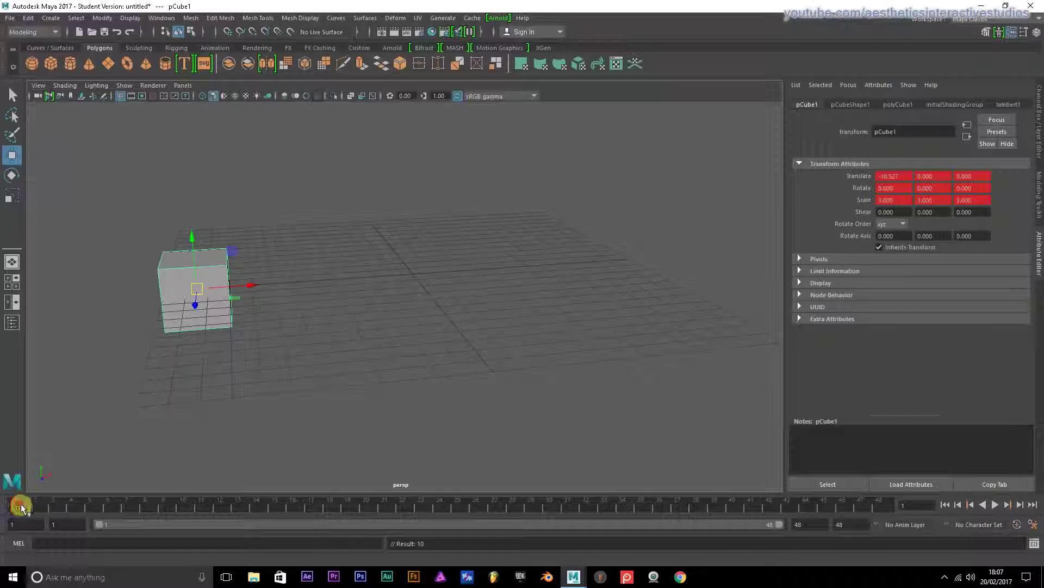
{"action": "left_click_drag", "start_coordinate": [21, 508], "coordinate": [885, 509]}
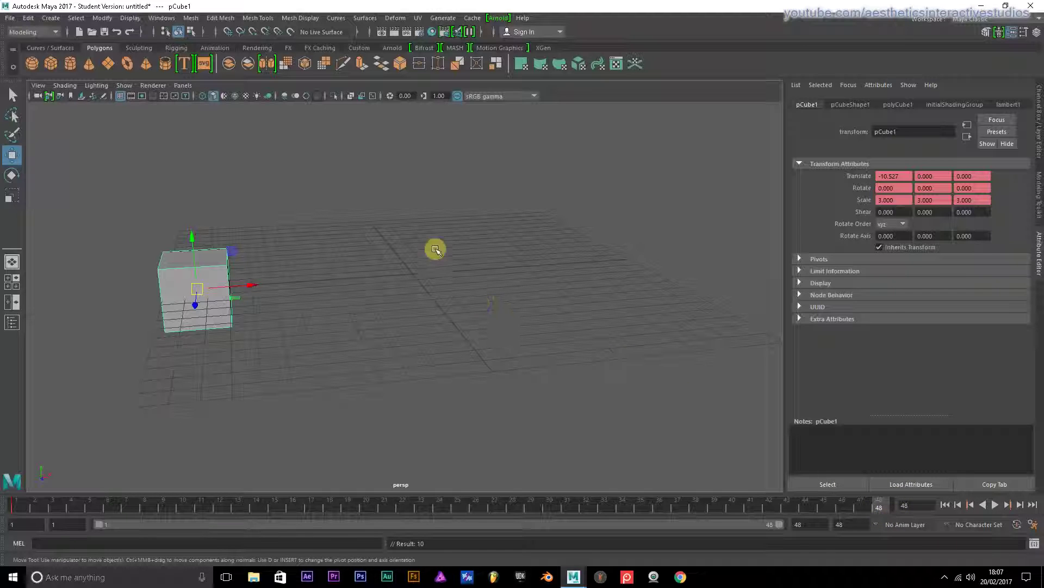
Set keyframes on the cube at frame 48 and at frame 24 with S.
{"action": "key", "text": "s"}
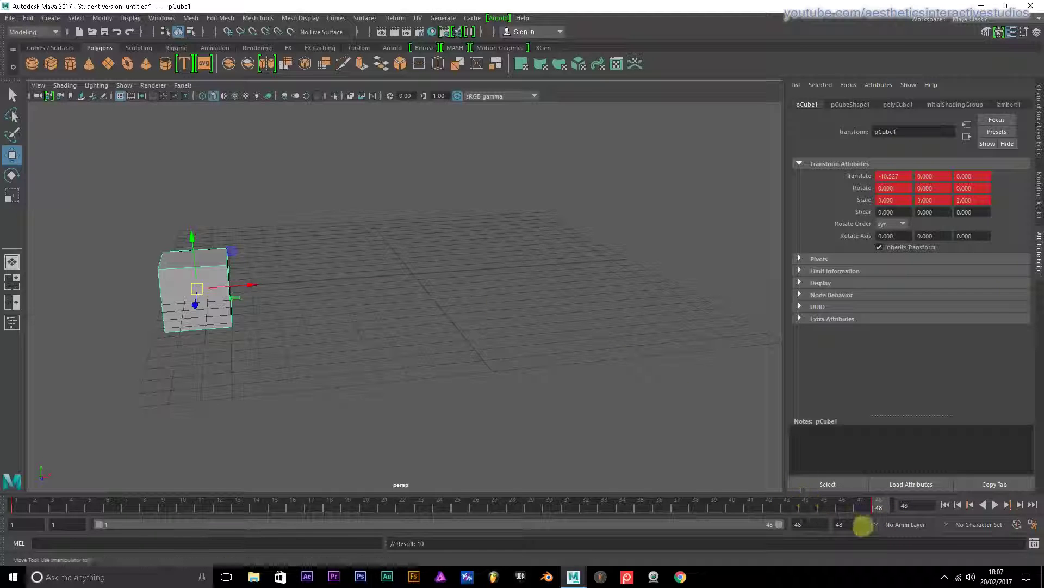
{"action": "left_click_drag", "start_coordinate": [878, 506], "coordinate": [439, 515]}
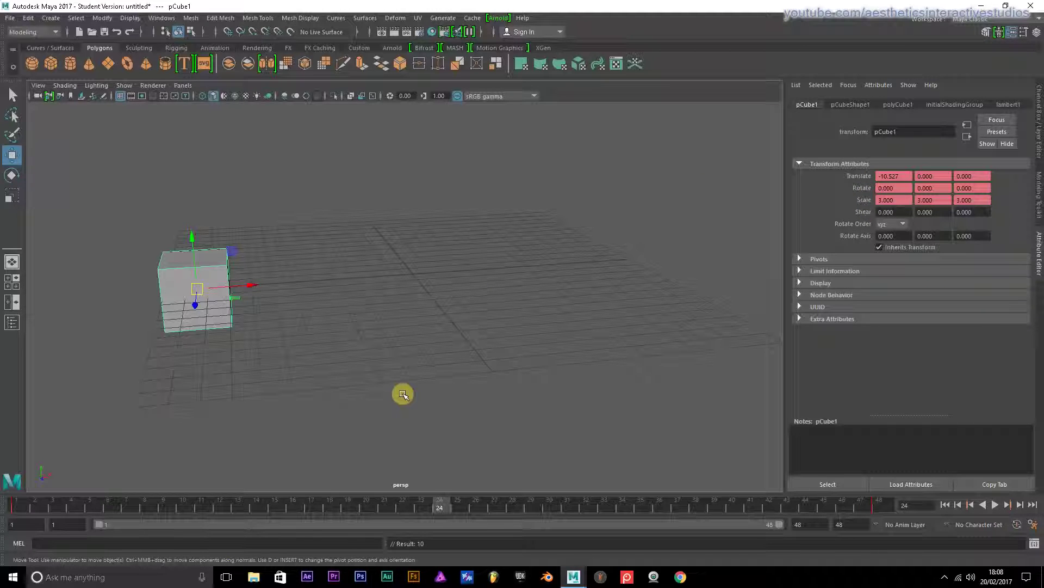
{"action": "key", "text": "s"}
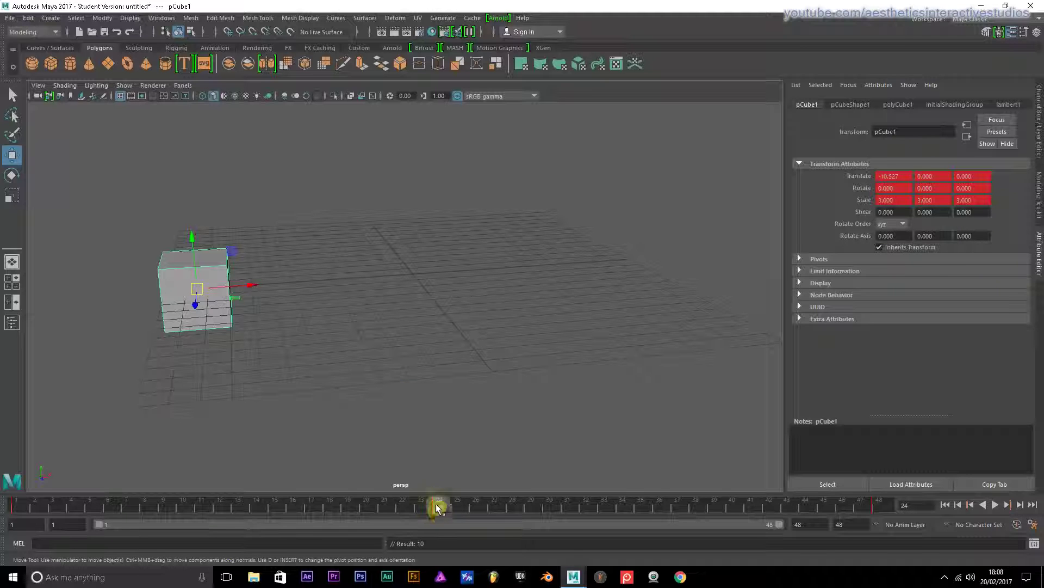
Play the animation from the start, stop it, and move the current time to frame 24.
{"action": "left_click", "coordinate": [945, 504]}
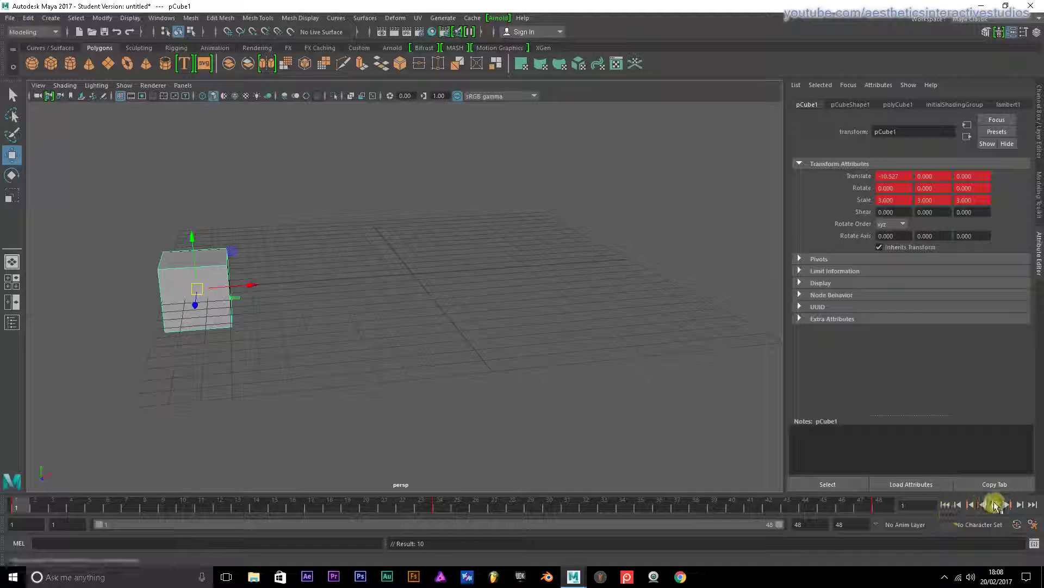
{"action": "left_click", "coordinate": [997, 505]}
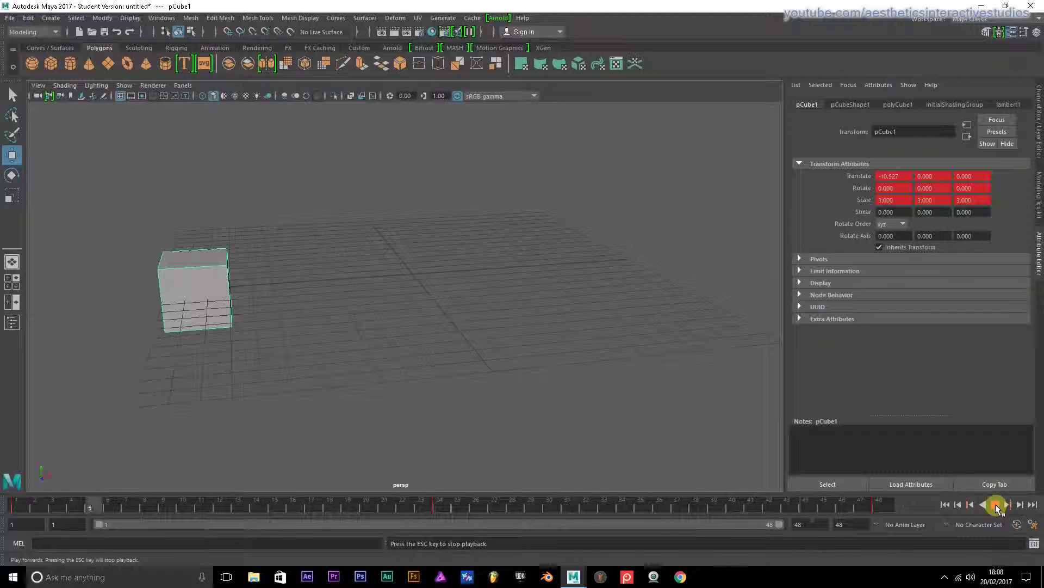
{"action": "left_click", "coordinate": [996, 505]}
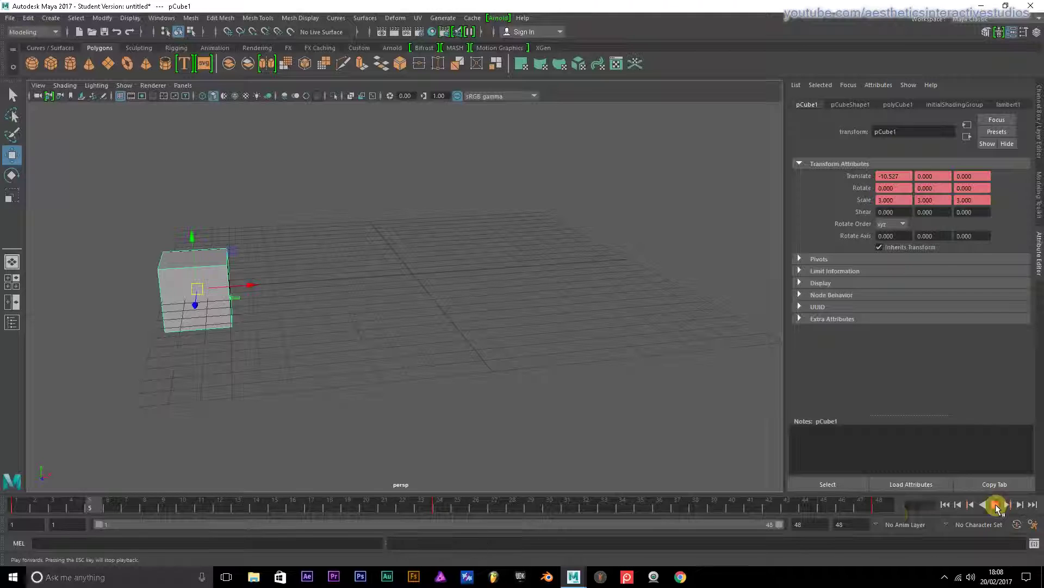
{"action": "left_click", "coordinate": [103, 498]}
{"action": "left_click_drag", "start_coordinate": [103, 498], "coordinate": [441, 506]}
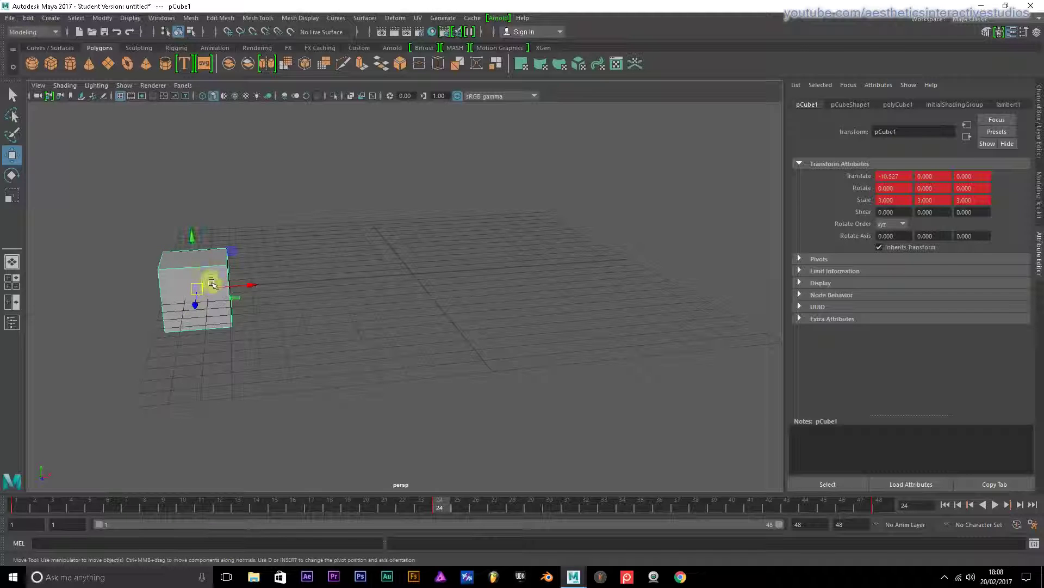
Slide the cube along X to 10.451 and key it at frame 24.
{"action": "left_click", "coordinate": [250, 287]}
{"action": "left_click_drag", "start_coordinate": [251, 287], "coordinate": [645, 282]}
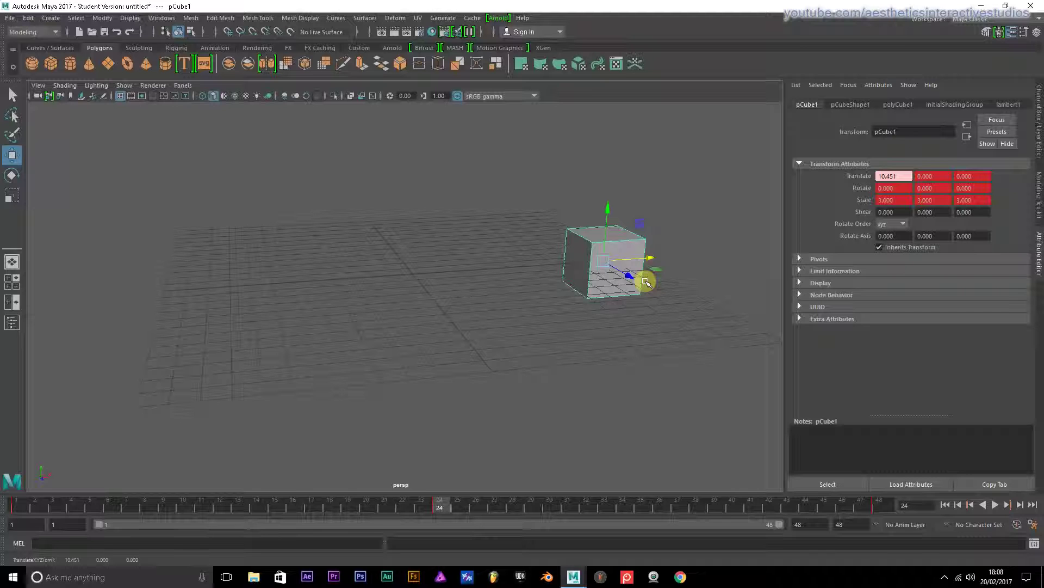
{"action": "key", "text": "s"}
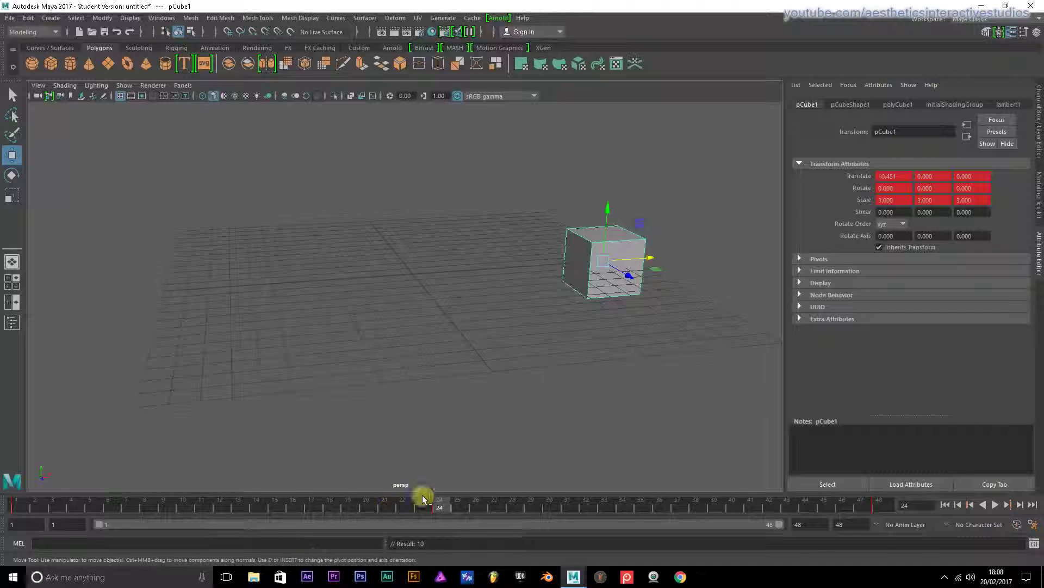
Play the animation from frame 1 to preview the slide, stop, and return to frame 1.
{"action": "left_click", "coordinate": [945, 504]}
{"action": "left_click", "coordinate": [996, 504]}
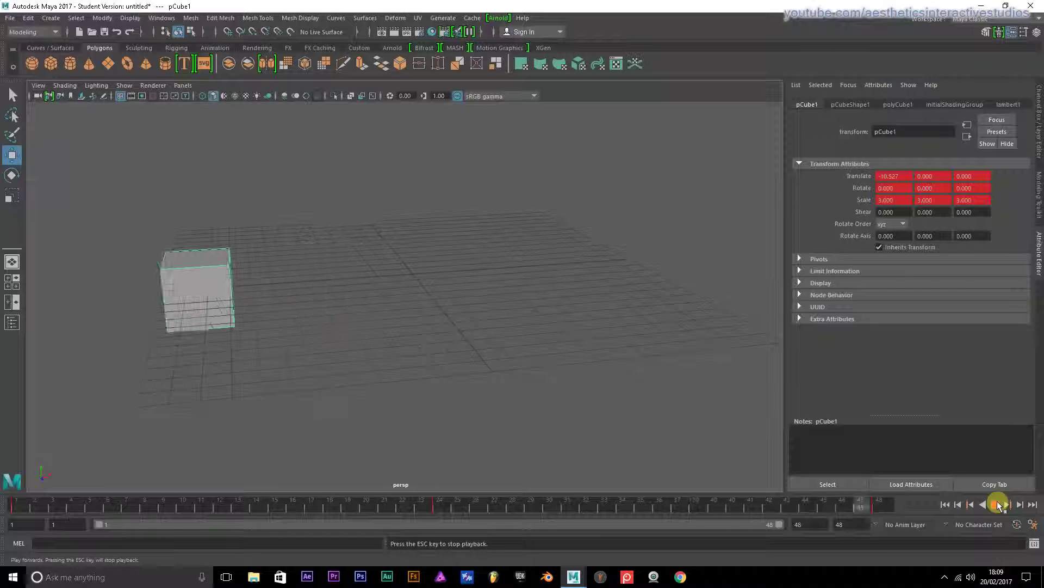
{"action": "left_click", "coordinate": [997, 504]}
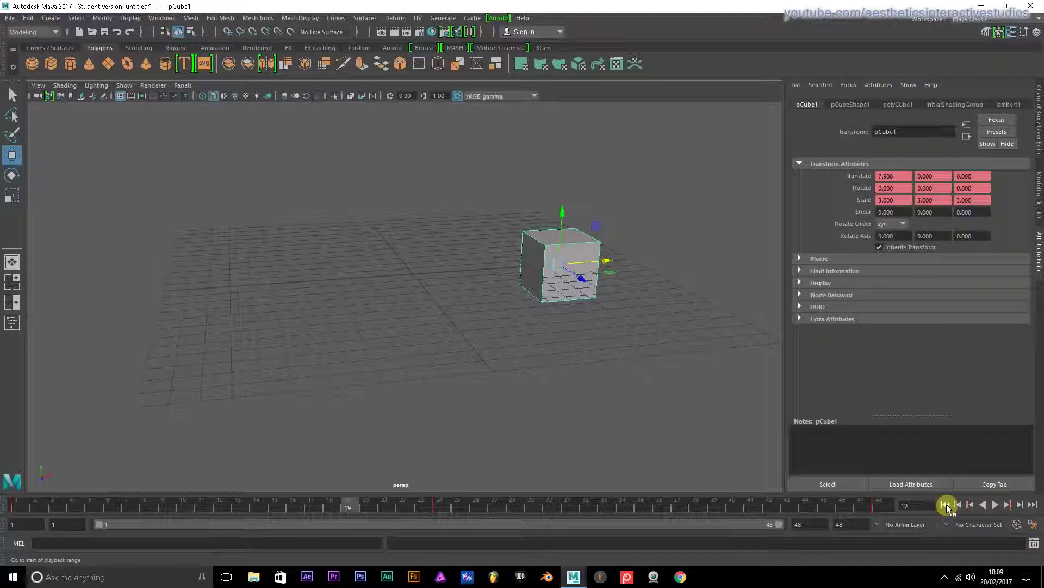
{"action": "left_click", "coordinate": [946, 504]}
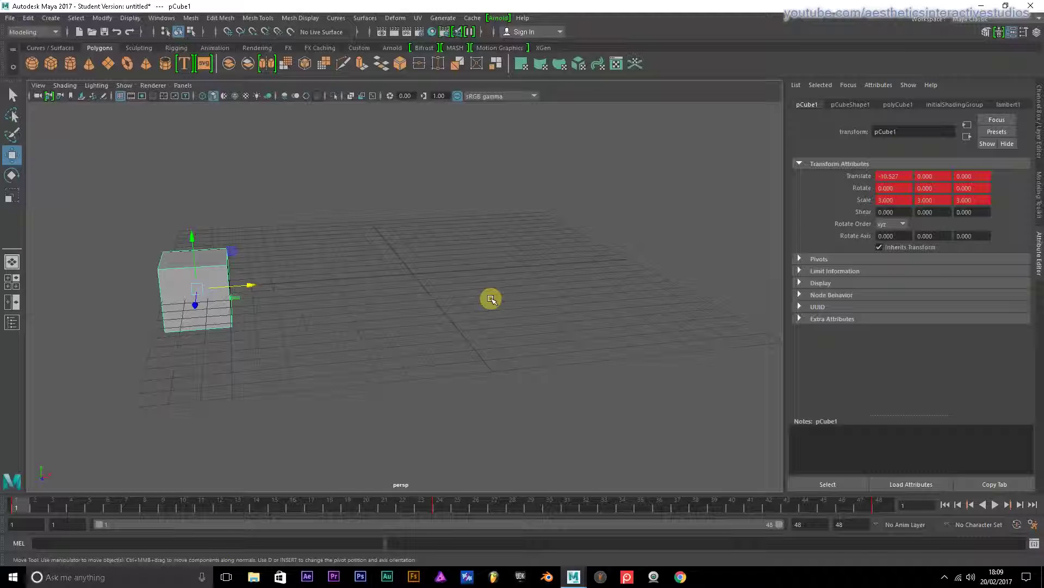
Tumble, pan and zoom the persp view to see the cube and grid from a lower, head-on angle.
{"action": "left_click_drag", "start_coordinate": [574, 276], "coordinate": [553, 280], "text": "alt"}
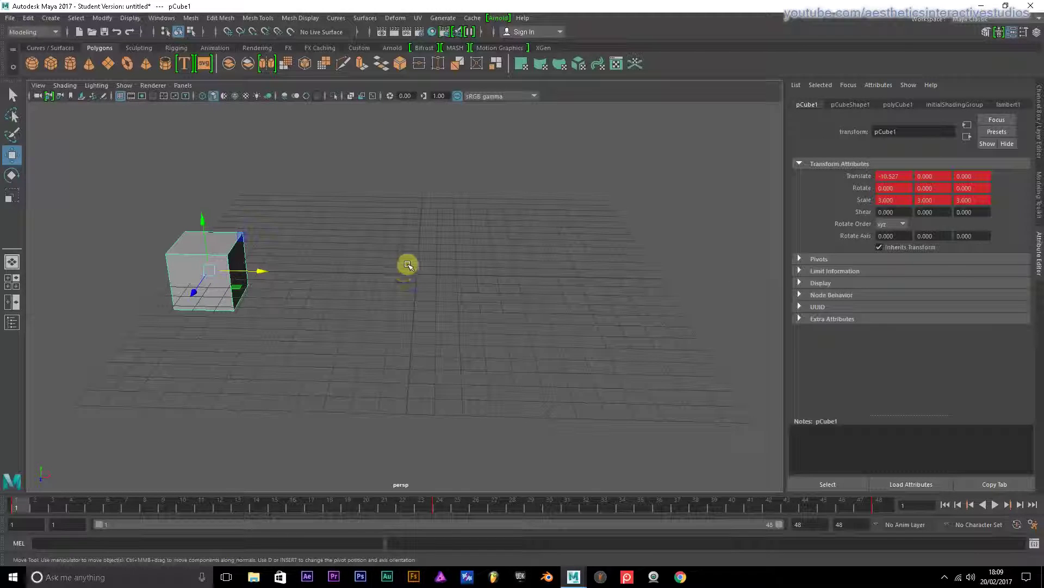
{"action": "middle_click_drag", "start_coordinate": [408, 265], "coordinate": [431, 271], "text": "alt"}
{"action": "scroll", "coordinate": [433, 266], "scroll_direction": "down", "scroll_amount": 5}
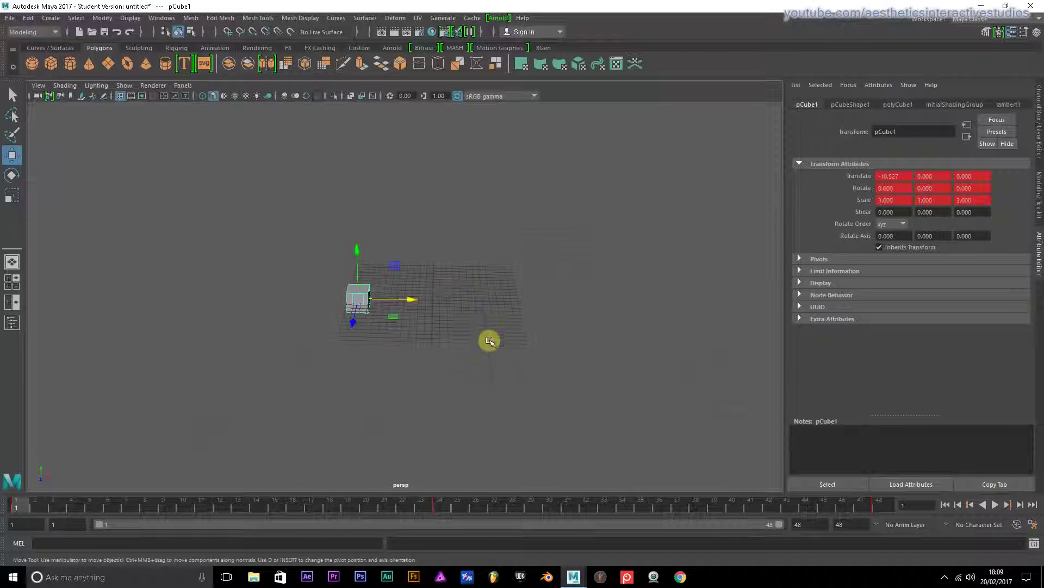
{"action": "scroll", "coordinate": [488, 341], "scroll_direction": "up", "scroll_amount": 5}
{"action": "scroll", "coordinate": [478, 326], "scroll_direction": "down", "scroll_amount": 5}
{"action": "scroll", "coordinate": [473, 322], "scroll_direction": "up", "scroll_amount": 2}
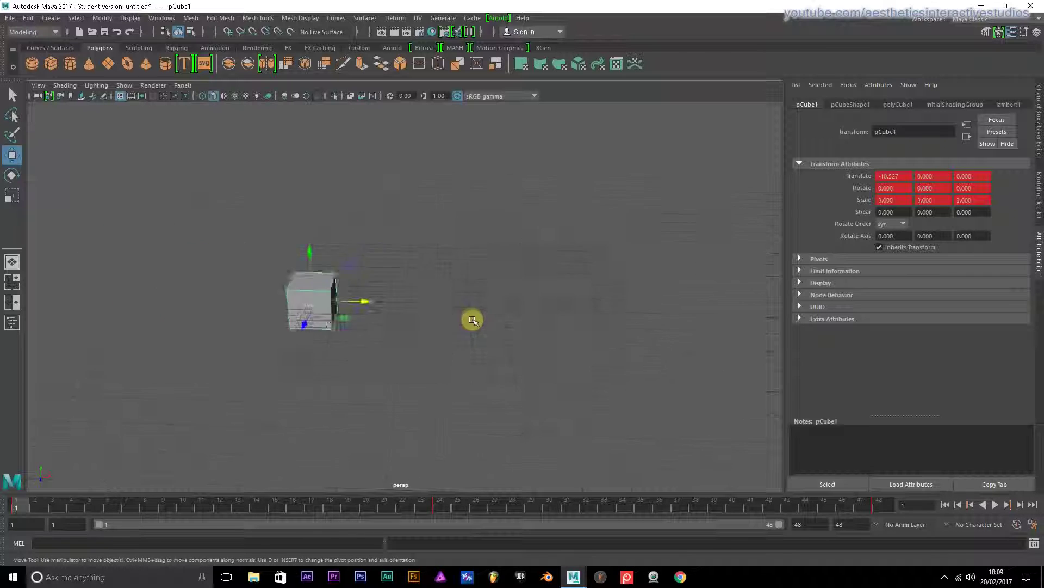
{"action": "scroll", "coordinate": [468, 313], "scroll_direction": "up", "scroll_amount": 3}
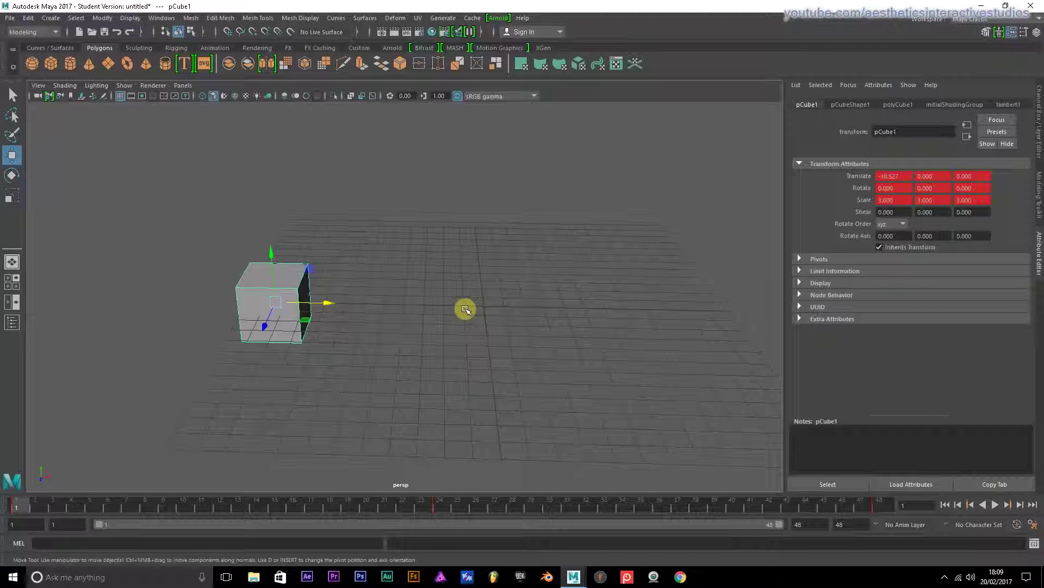
{"action": "scroll", "coordinate": [486, 309], "scroll_direction": "up", "scroll_amount": 1}
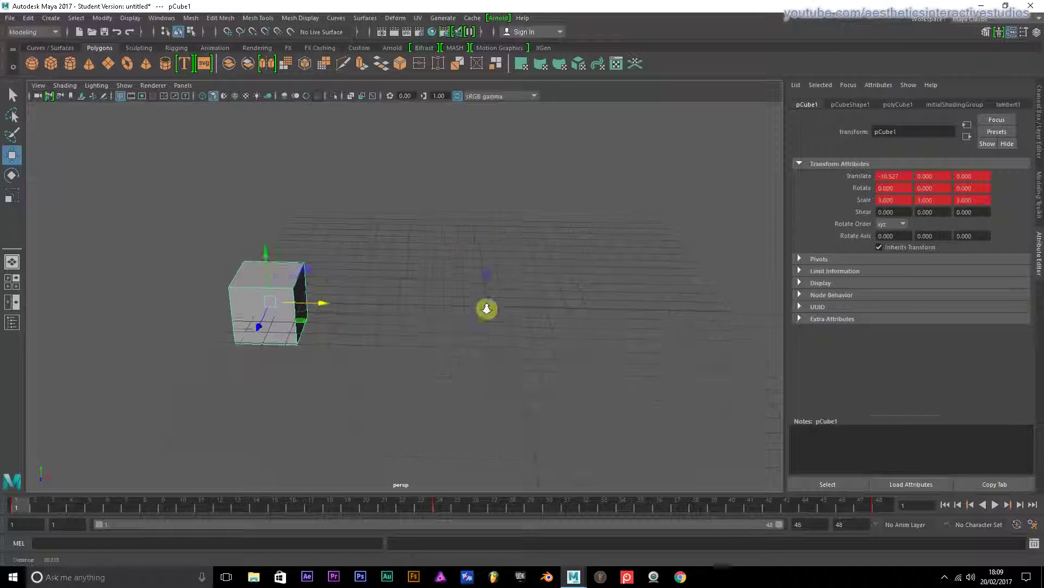
{"action": "scroll", "coordinate": [490, 313], "scroll_direction": "up", "scroll_amount": 2}
{"action": "scroll", "coordinate": [499, 179], "scroll_direction": "down", "scroll_amount": 4}
{"action": "scroll", "coordinate": [494, 296], "scroll_direction": "up", "scroll_amount": 2}
{"action": "scroll", "coordinate": [498, 284], "scroll_direction": "up", "scroll_amount": 2}
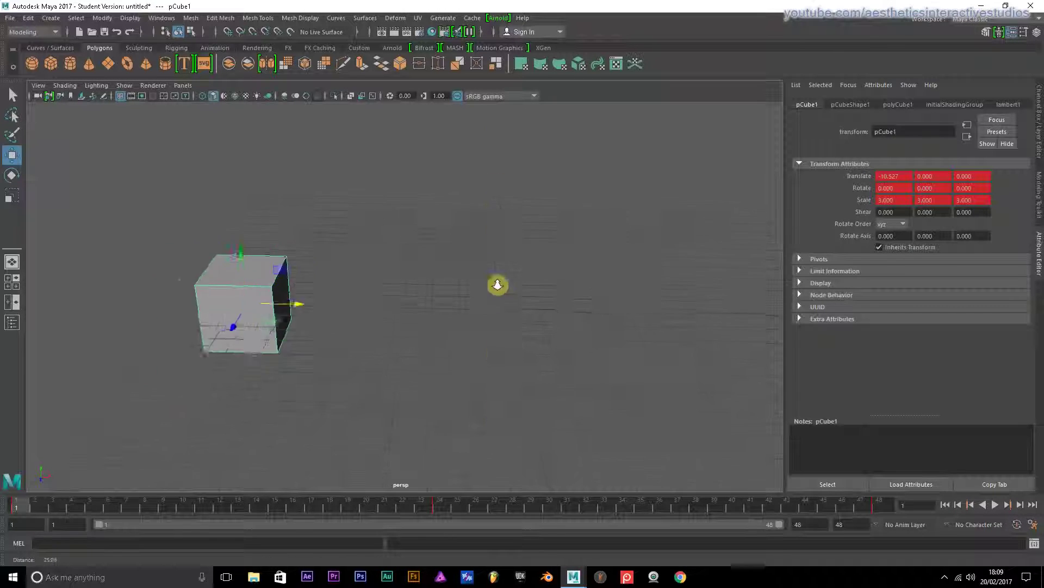
{"action": "scroll", "coordinate": [498, 284], "scroll_direction": "down", "scroll_amount": 2}
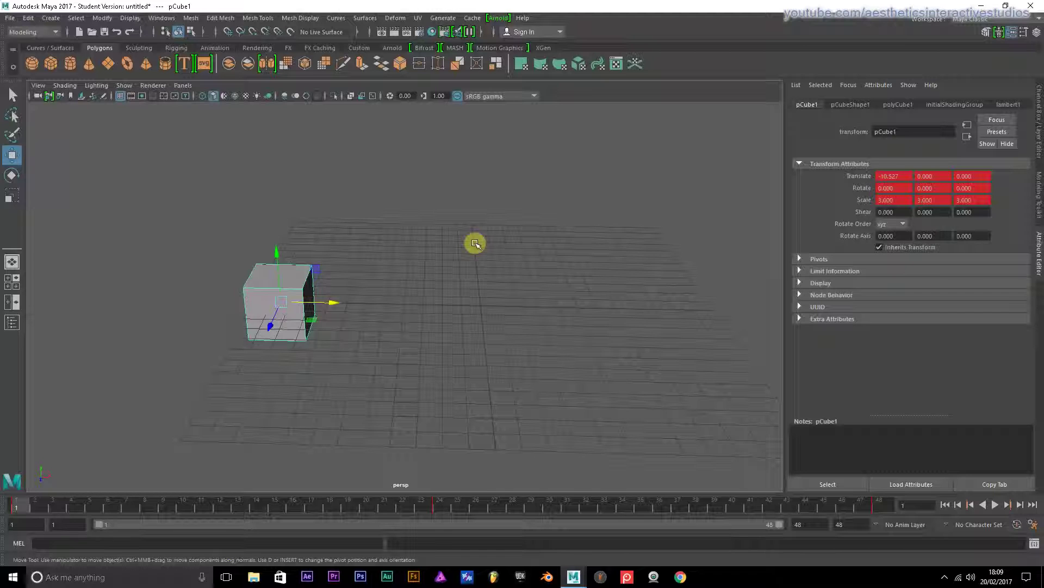
{"action": "scroll", "coordinate": [417, 234], "scroll_direction": "down", "scroll_amount": 3}
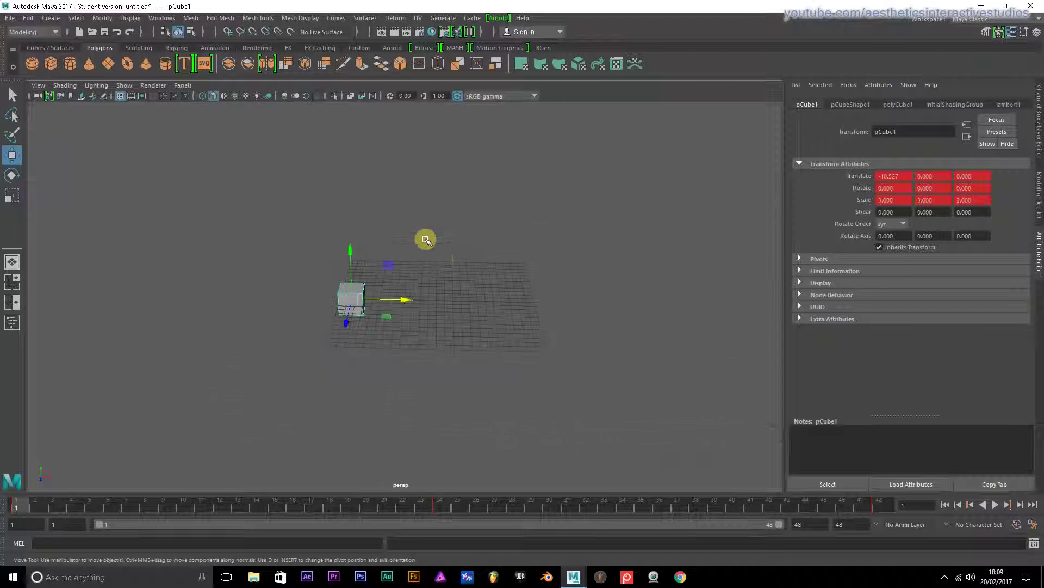
{"action": "scroll", "coordinate": [452, 254], "scroll_direction": "up", "scroll_amount": 3}
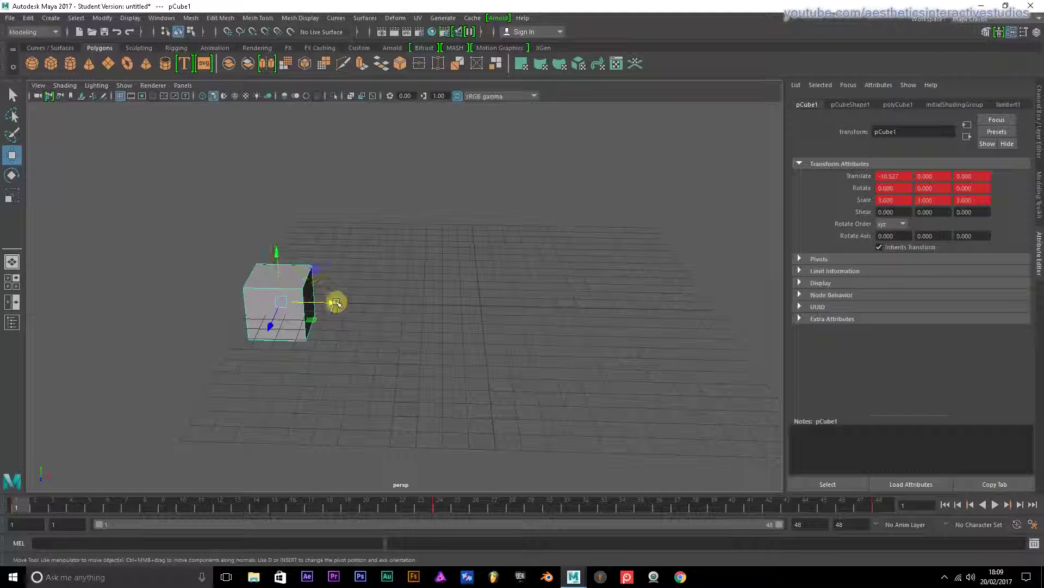
Undo a trial move of the cube along X, leaving it at X −10.527, and switch to the Scale tool (R).
{"action": "left_click_drag", "start_coordinate": [334, 298], "coordinate": [486, 249]}
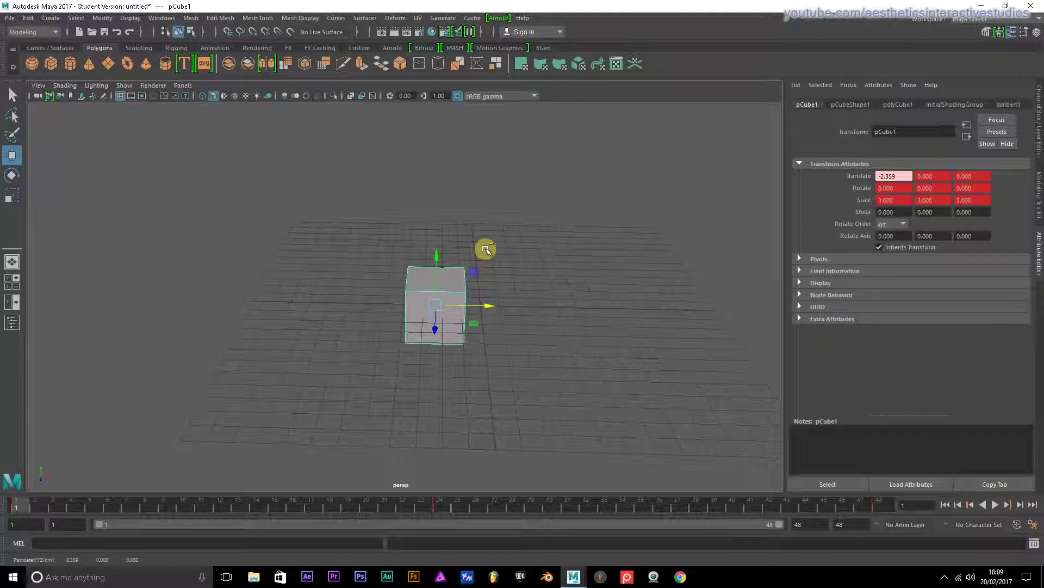
{"action": "key", "text": "ctrl+z"}
{"action": "key", "text": "e"}
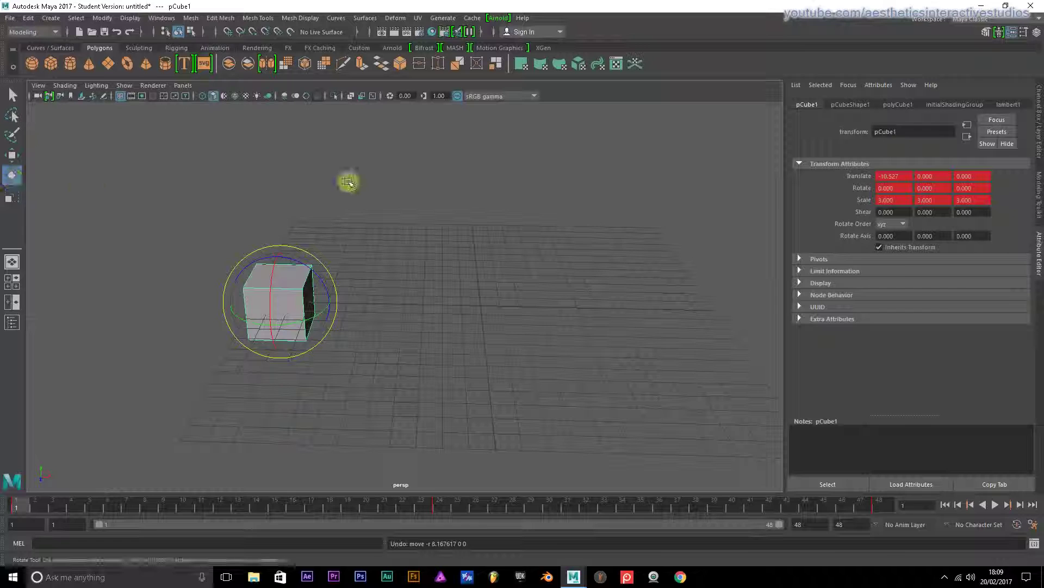
{"action": "key", "text": "r"}
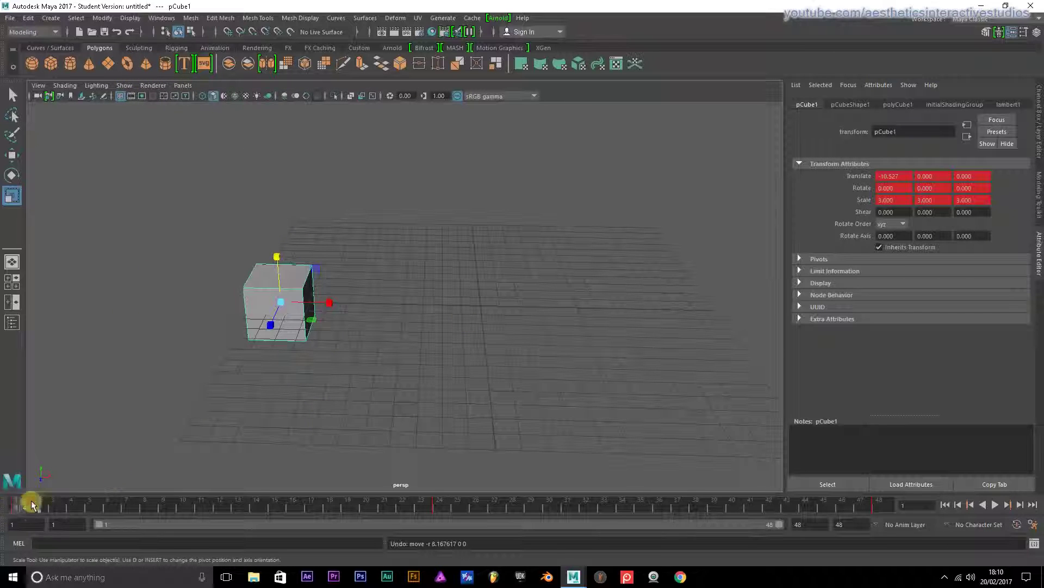
Play and stop the animation at frame 1, then show the polyCube1 history settings.
{"action": "key", "text": "alt+v"}
{"action": "left_click", "coordinate": [12, 510]}
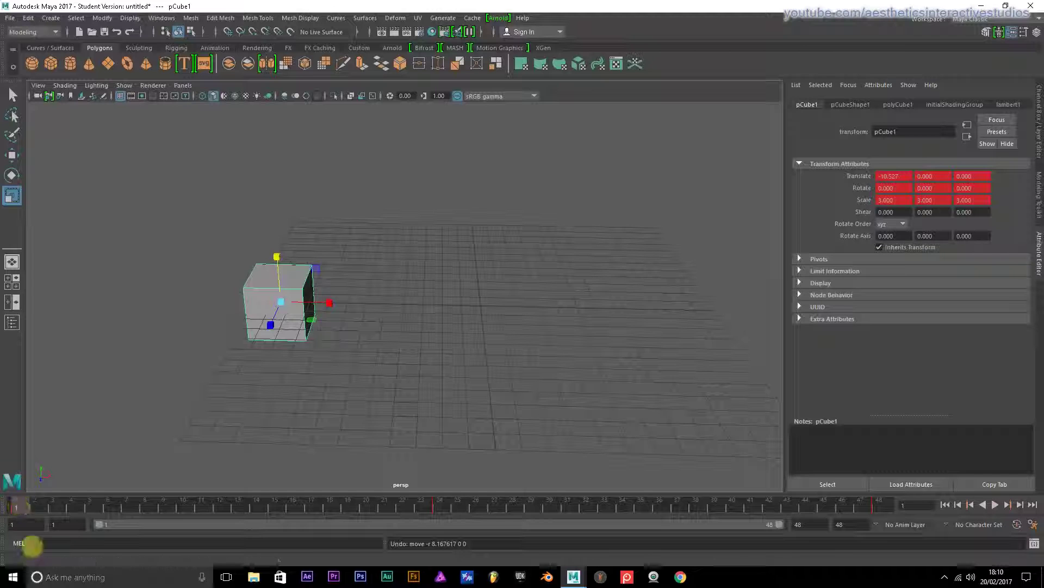
{"action": "left_click", "coordinate": [850, 104]}
{"action": "left_click", "coordinate": [898, 103]}
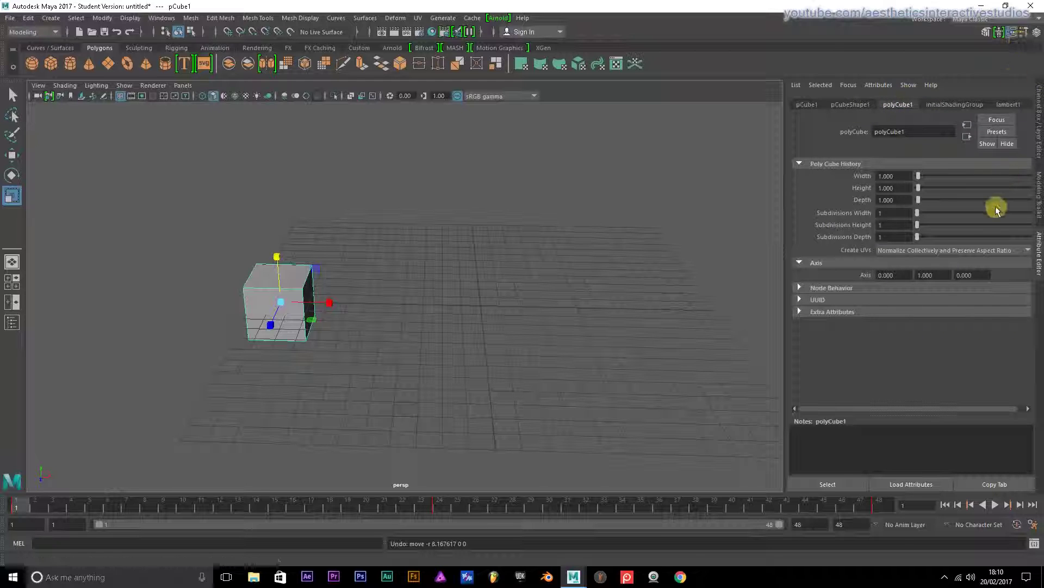
Toggle the Modelling Toolkit off, then return to polyCube1's width, height, depth and subdivisions.
{"action": "left_click", "coordinate": [1012, 33]}
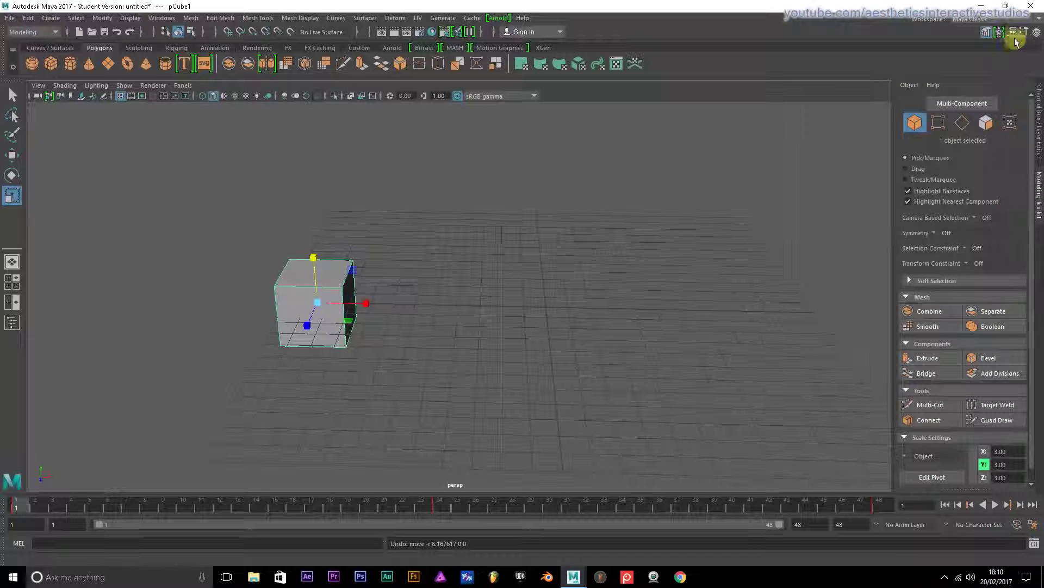
{"action": "left_click", "coordinate": [1012, 33]}
{"action": "left_click", "coordinate": [808, 104]}
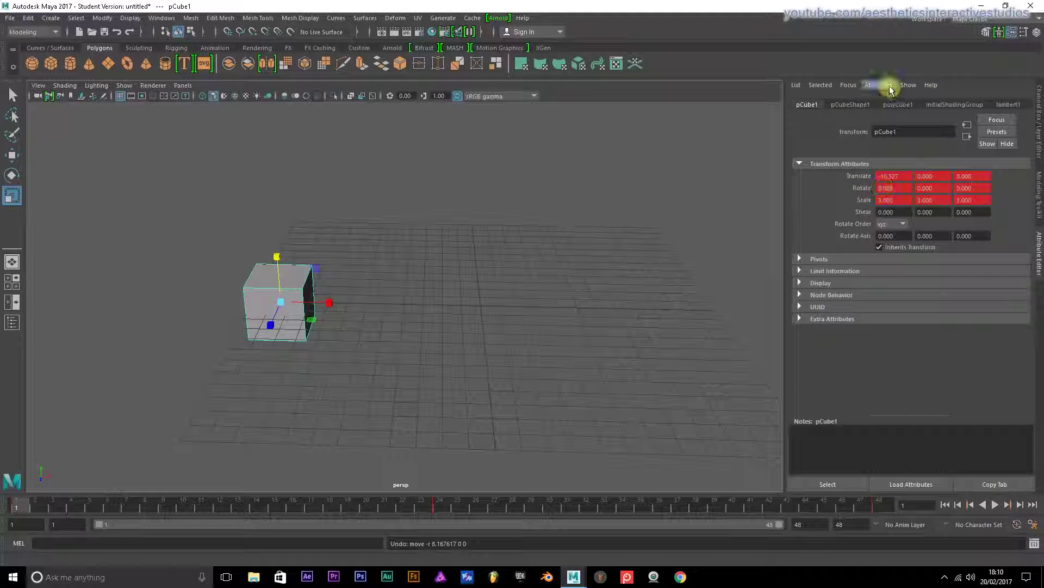
{"action": "left_click", "coordinate": [899, 104]}
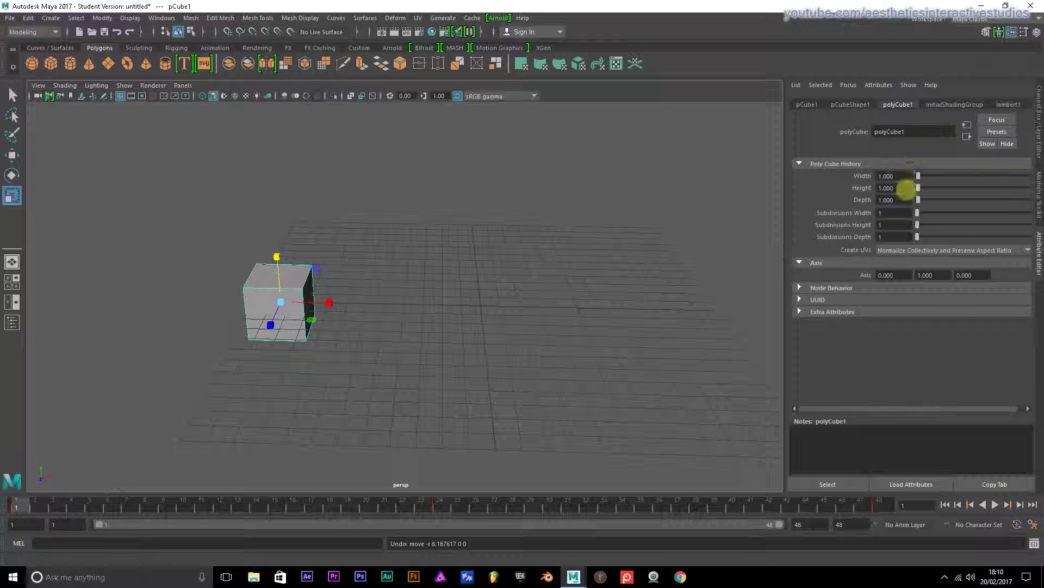